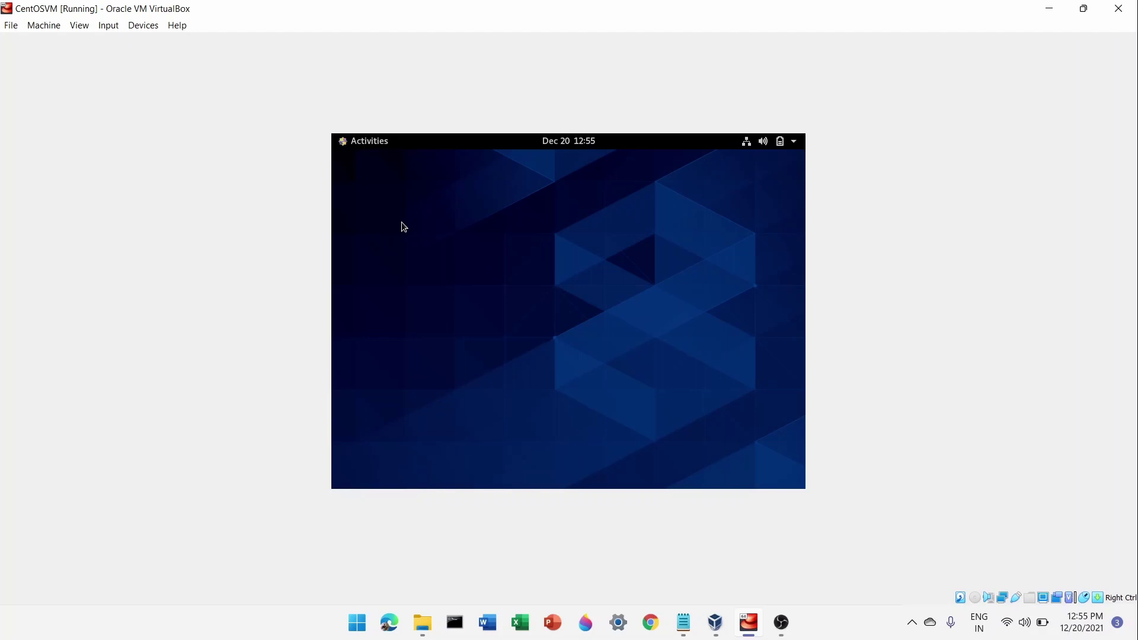
Open a terminal in the CentOS guest and switch to the root user with su, entering the root password.
{"action": "left_click", "coordinate": [350, 141]}
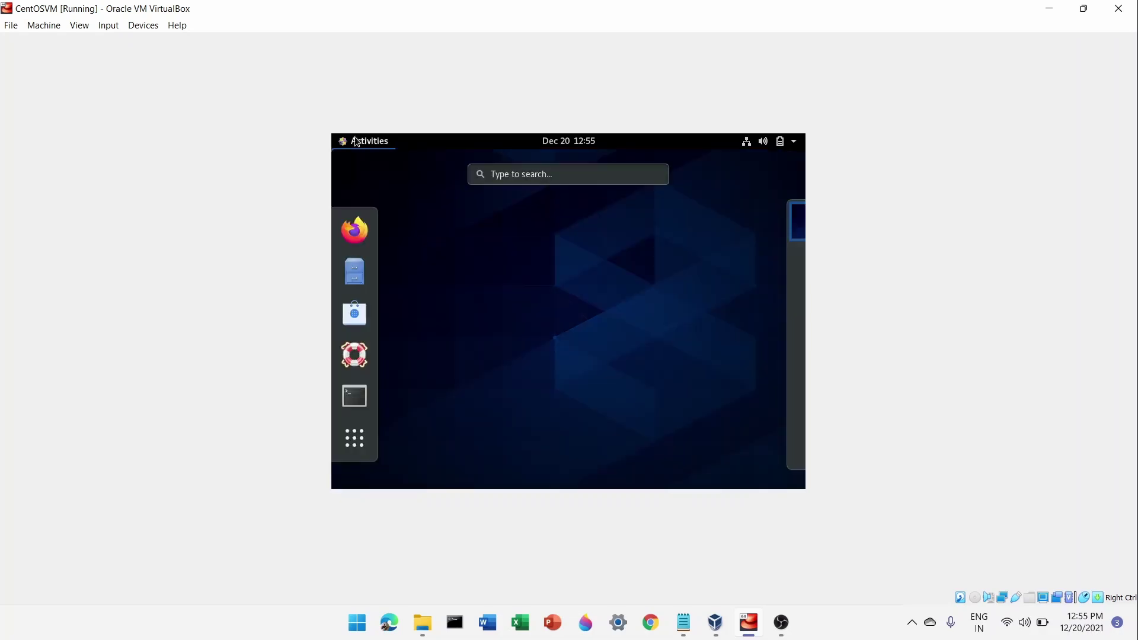
{"action": "left_click", "coordinate": [361, 398]}
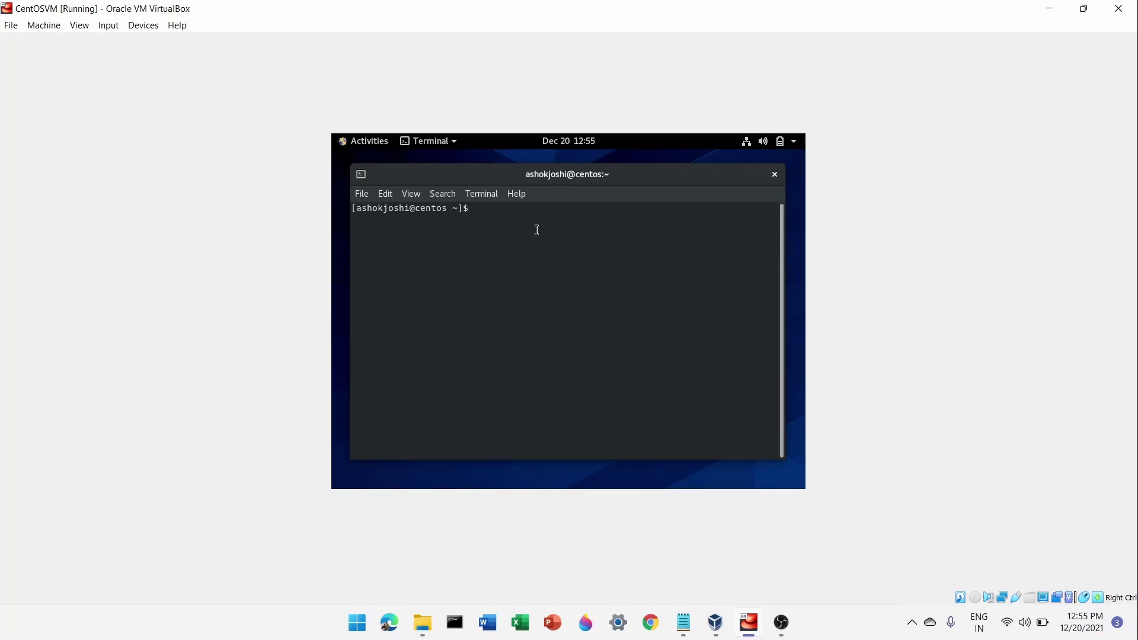
{"action": "type", "text": "su"}
{"action": "key", "text": "Return"}
{"action": "key", "text": "Return"}
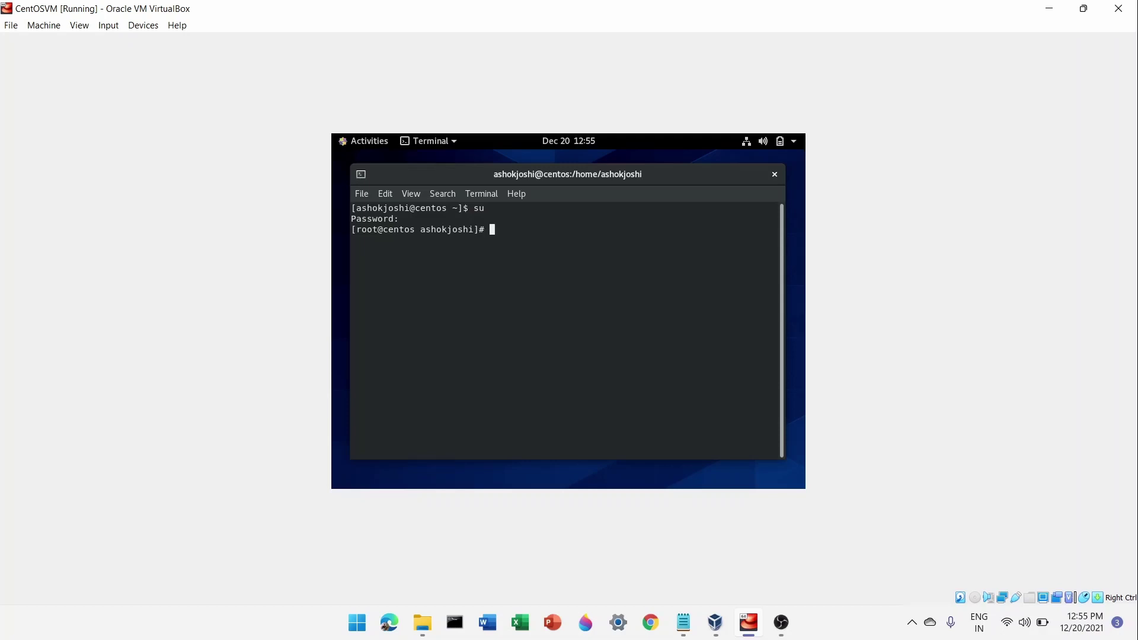
Run yum update and install tar, bzip2, kernel-devel, kernel-headers, perl, gcc, make and elfutils-libelf-devel with yum, accepting the transaction.
{"action": "type", "text": "yum update"}
{"action": "key", "text": "Return"}
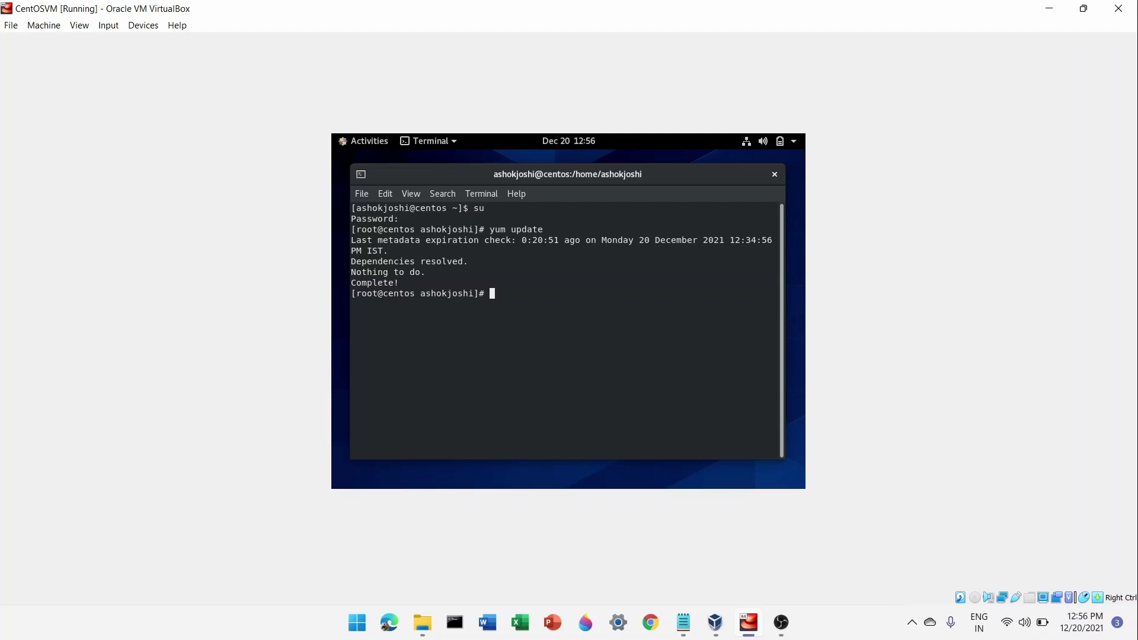
{"action": "type", "text": "yum install tar bzip2 kernel-devel"}
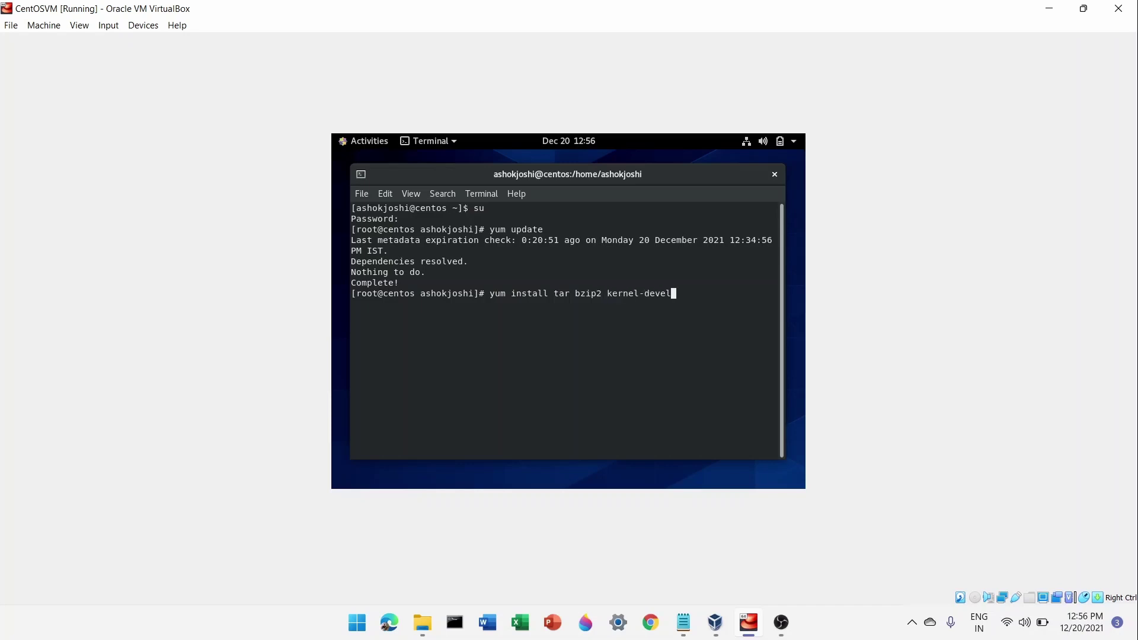
{"action": "type", "text": " kernel-headers perl gcc mak"}
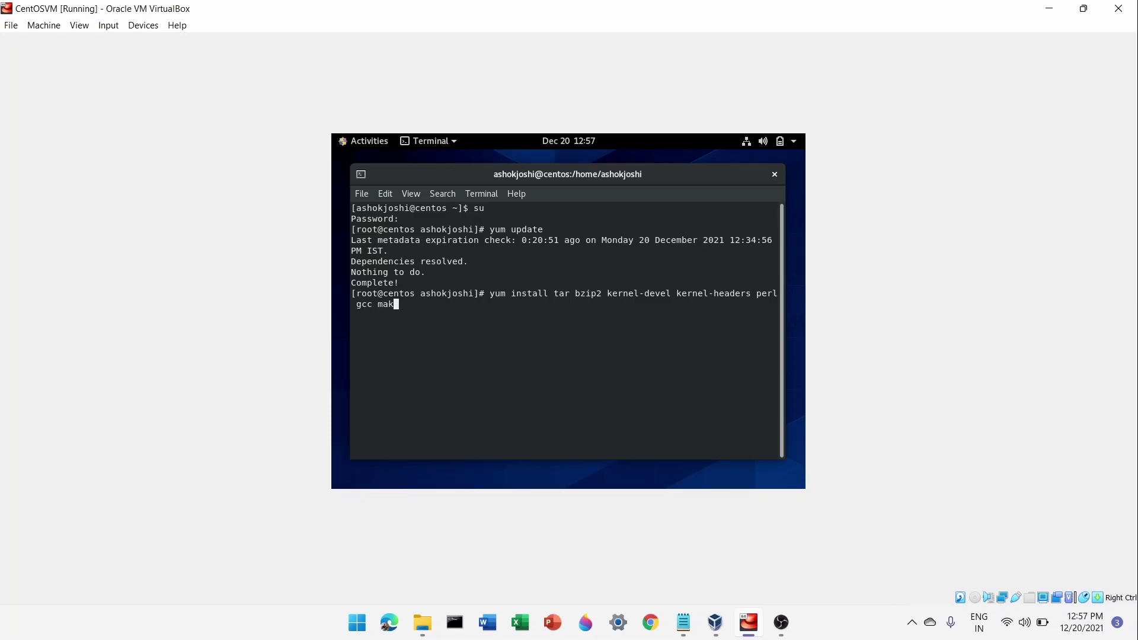
{"action": "type", "text": "e elfutils-libelf-devel"}
{"action": "key", "text": "Return"}
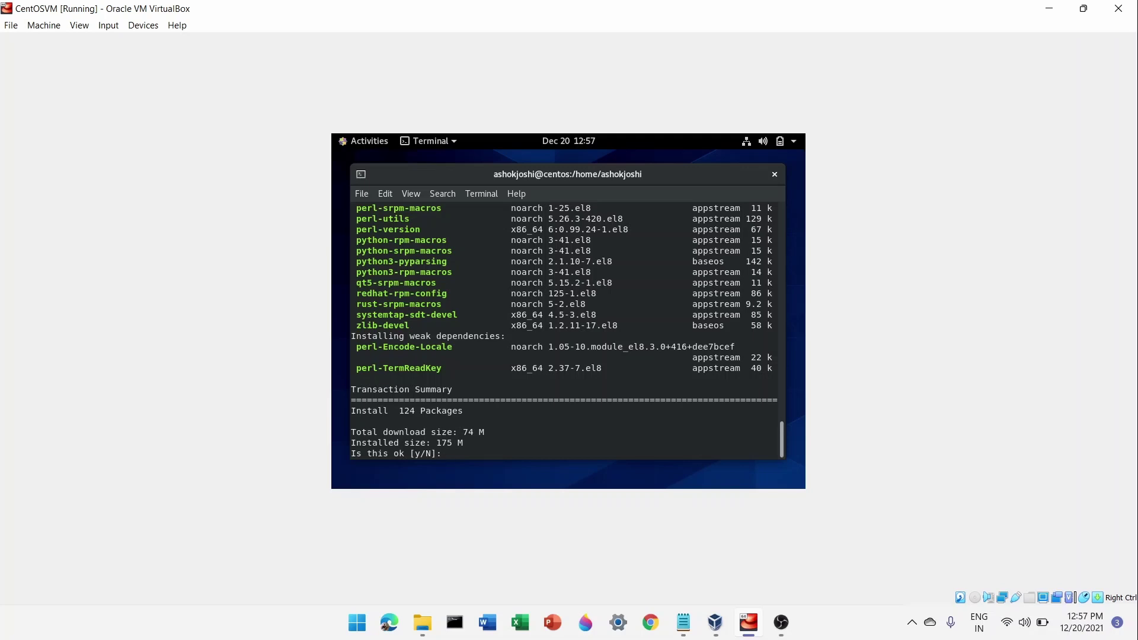
{"action": "type", "text": "y"}
{"action": "key", "text": "Return"}
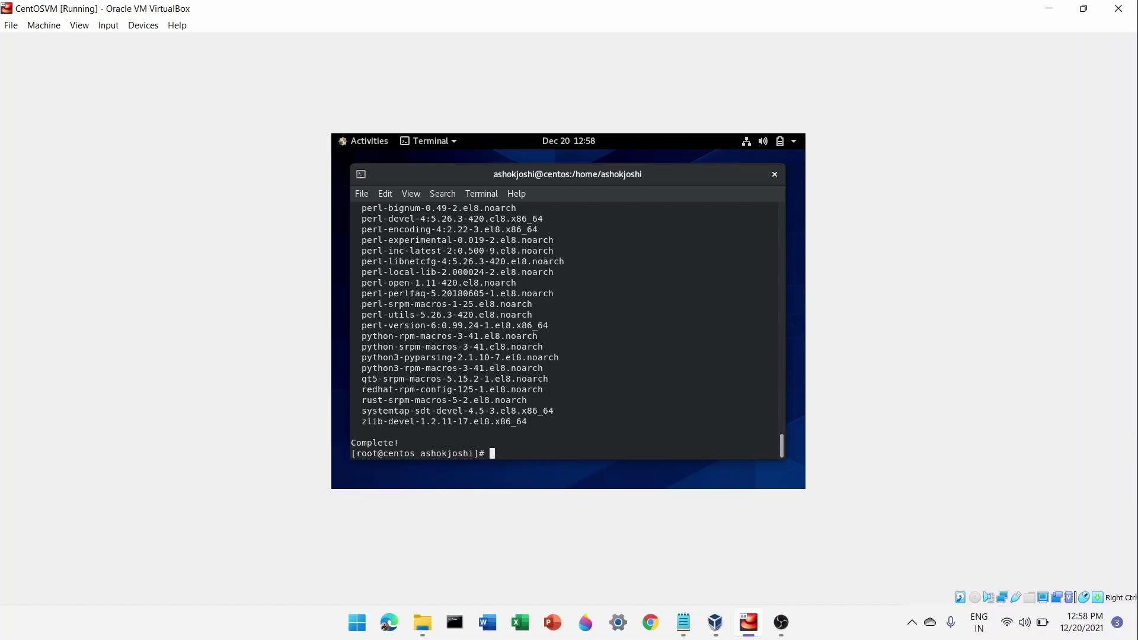
Reboot the CentOS guest from the root terminal with the reboot command and let it boot the default entry.
{"action": "type", "text": "yum reboot"}
{"action": "key", "text": "Return"}
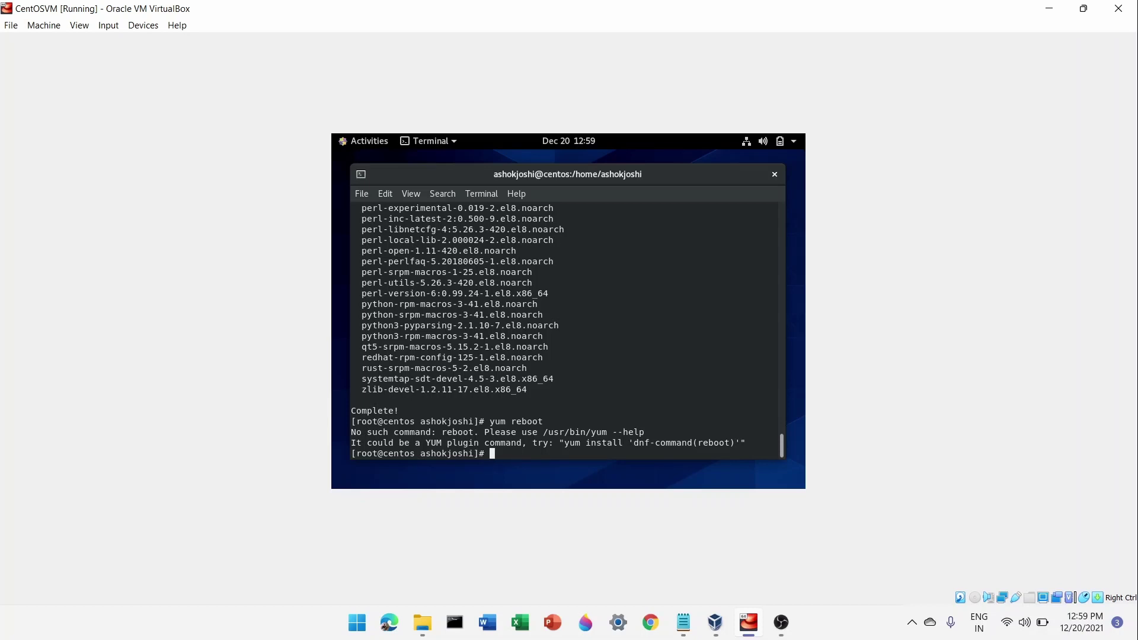
{"action": "type", "text": "reboot"}
{"action": "key", "text": "Return"}
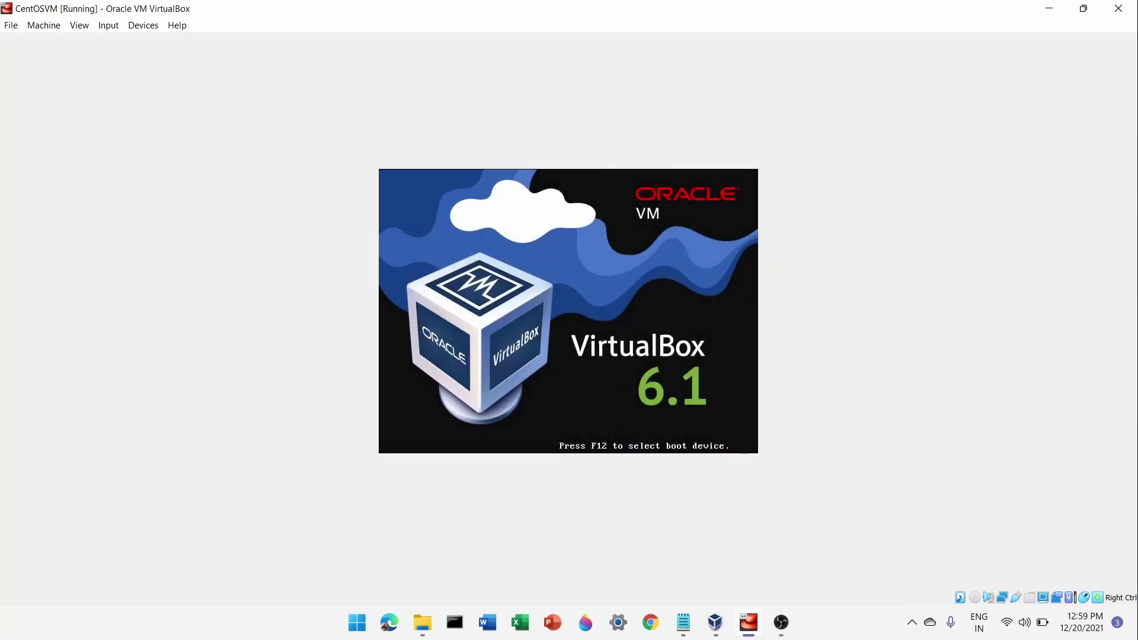
{"action": "key", "text": "Return"}
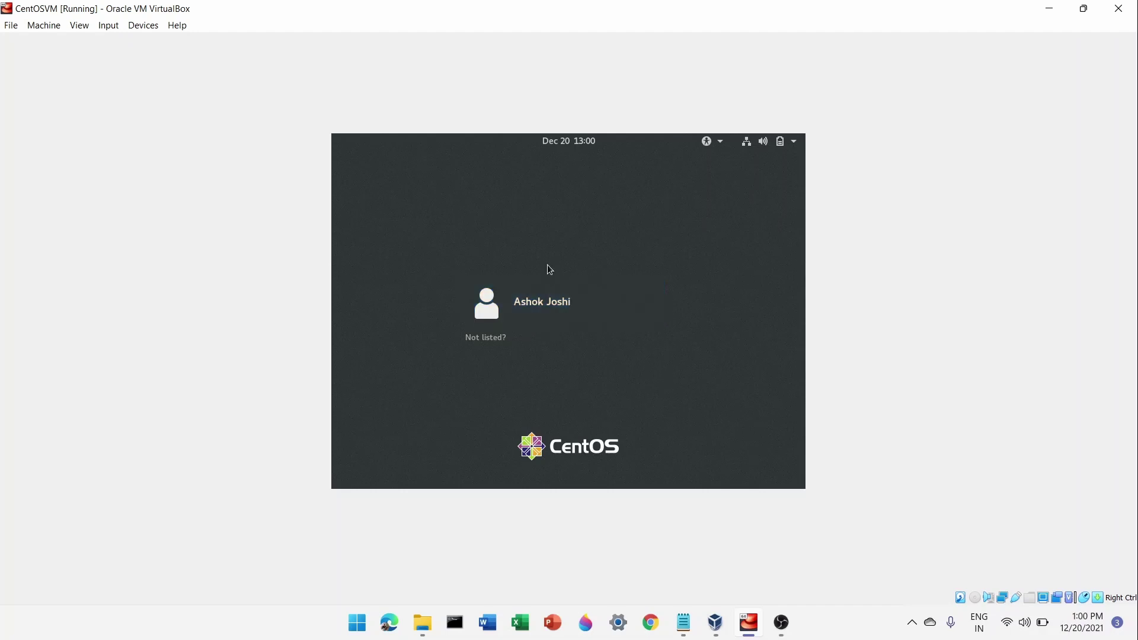
Sign in to the CentOS desktop with the listed user account and its password.
{"action": "left_click", "coordinate": [545, 299]}
{"action": "type", "text": "•••••••"}
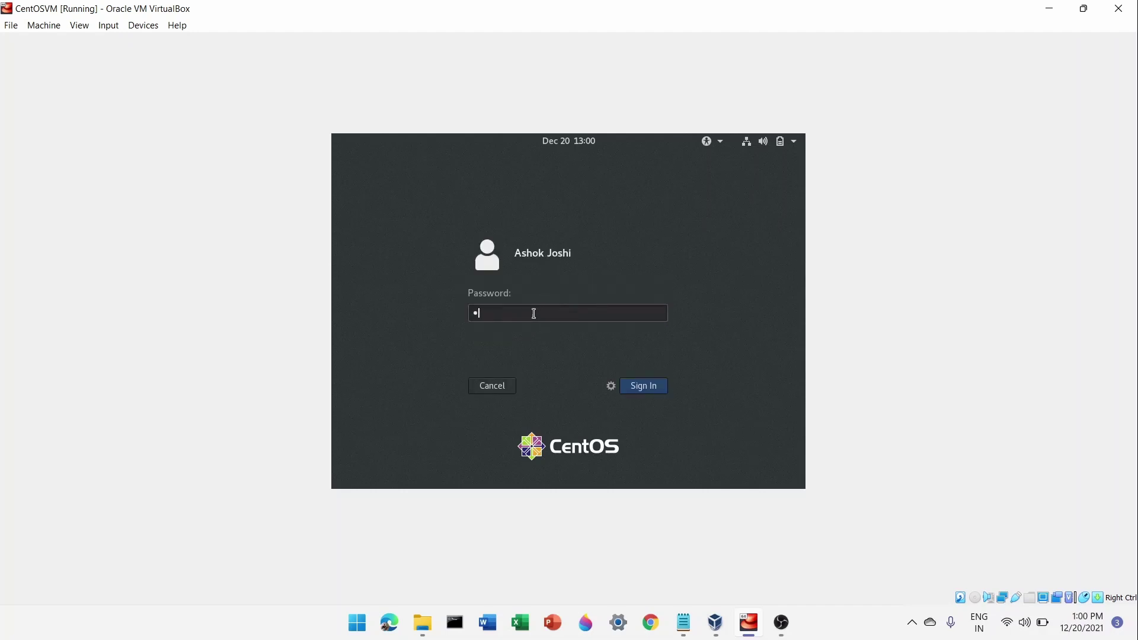
{"action": "type", "text": "••••"}
{"action": "key", "text": "Return"}
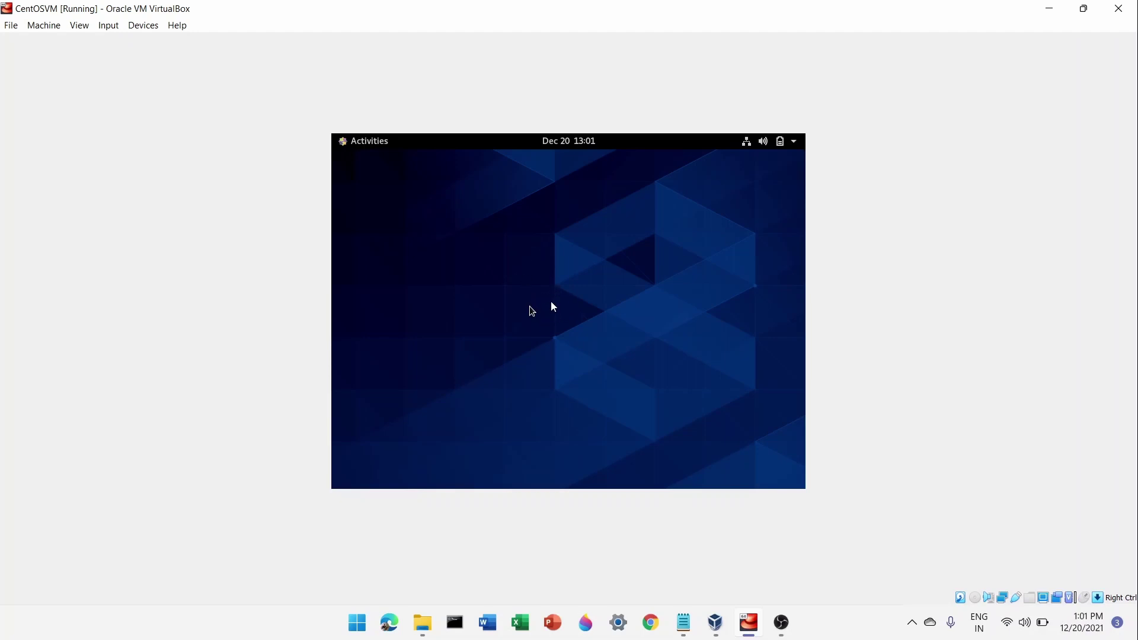
Insert the Guest Additions CD image and run its VBox_GAs_6.1.30 installer, authenticating with the administrator password and closing the installer window at the end.
{"action": "left_click", "coordinate": [140, 27]}
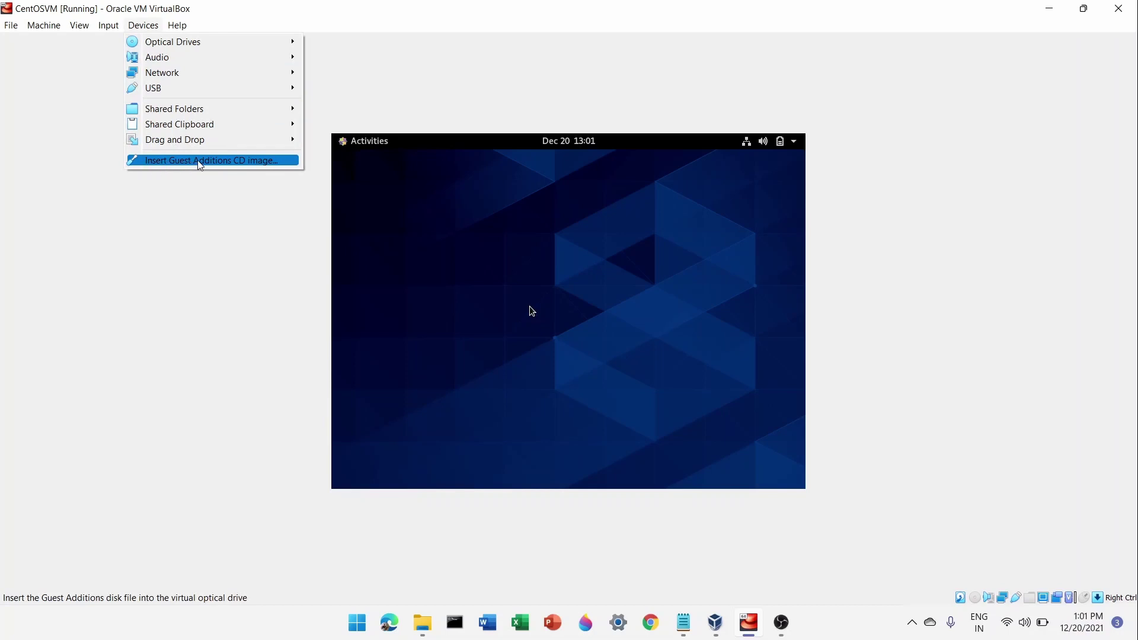
{"action": "left_click", "coordinate": [240, 160]}
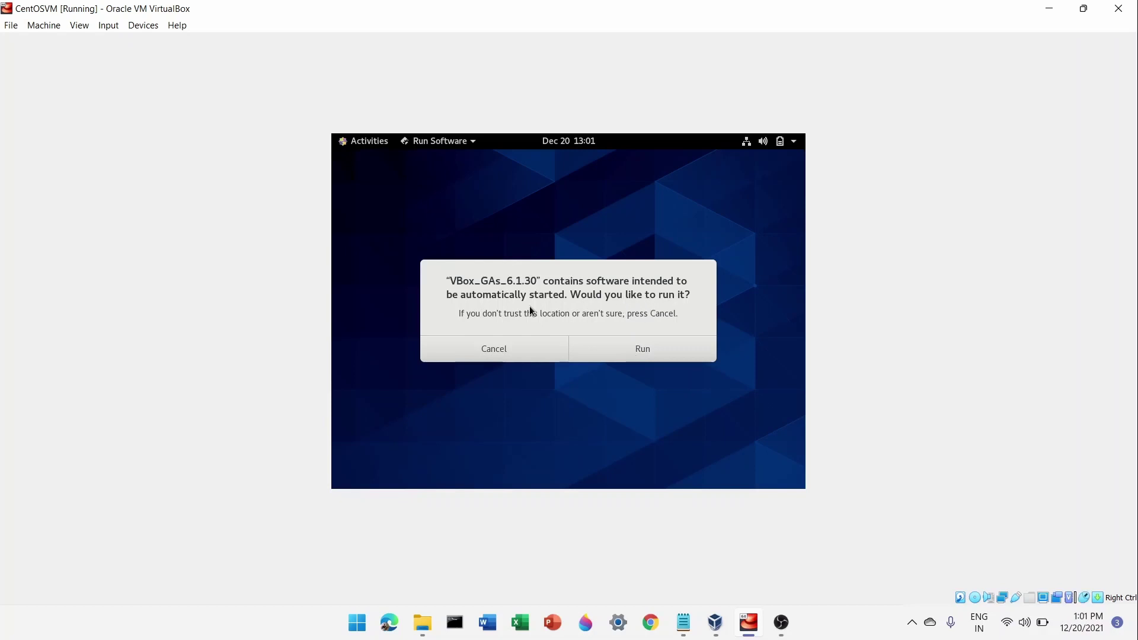
{"action": "left_click", "coordinate": [674, 351]}
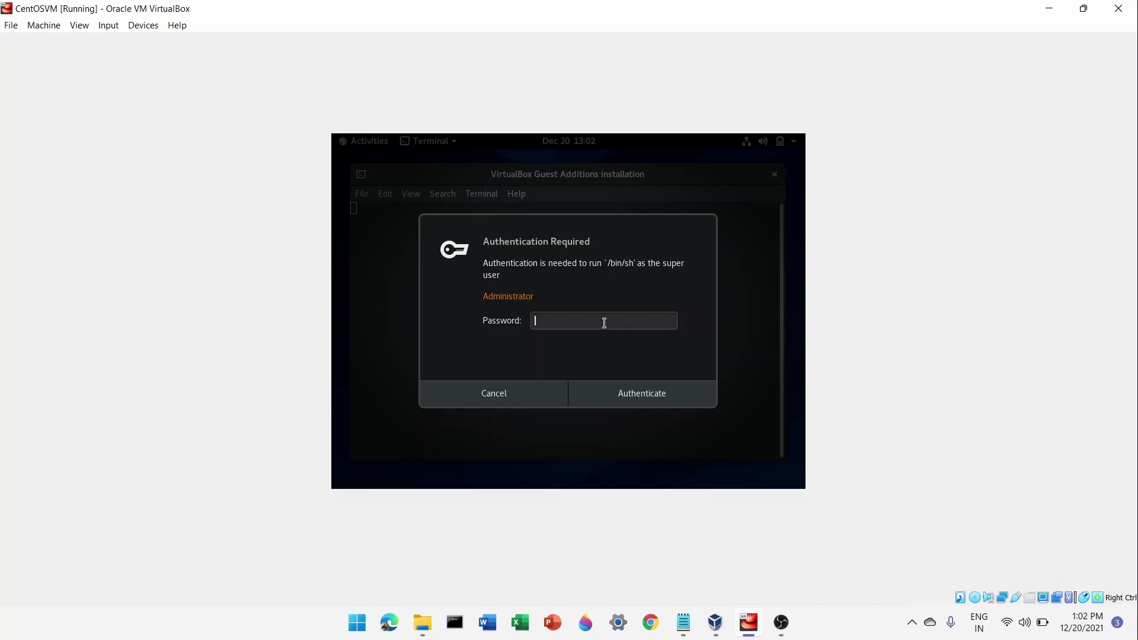
{"action": "type", "text": "••••••••••••"}
{"action": "key", "text": "Return"}
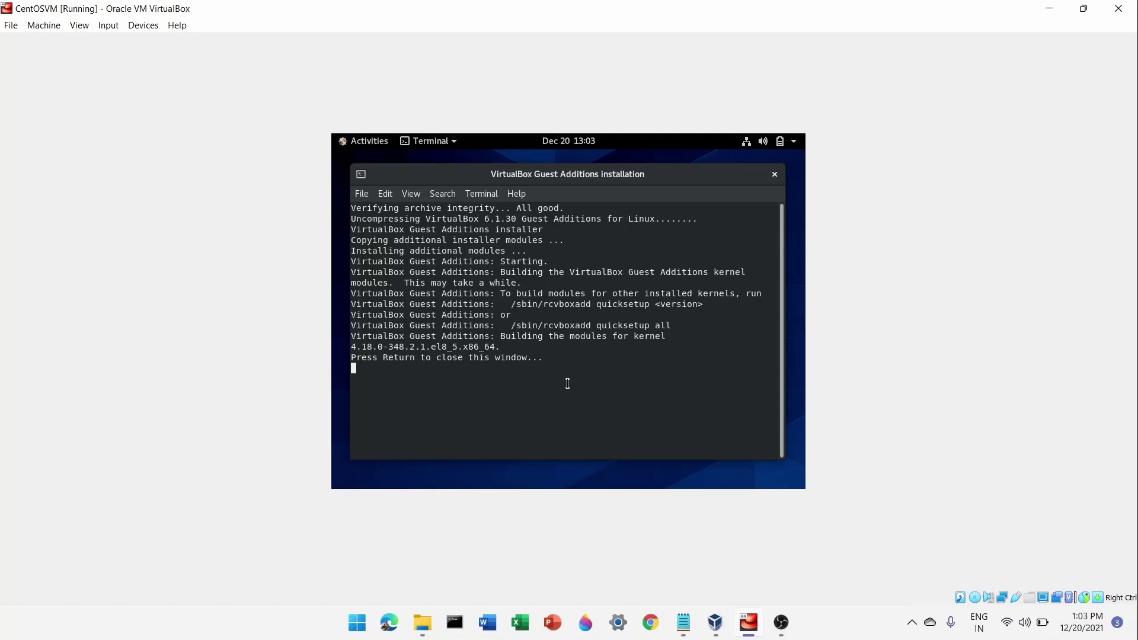
{"action": "key", "text": "Return"}
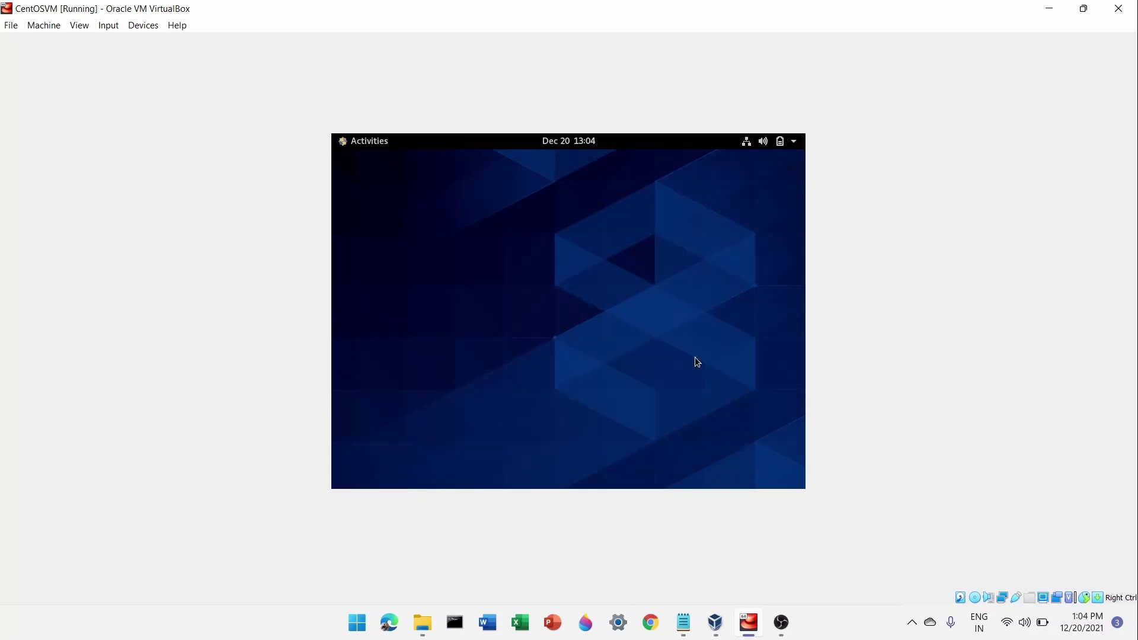
Power off the CentOS guest from its desktop.
{"action": "left_click", "coordinate": [796, 142]}
{"action": "left_click", "coordinate": [757, 298]}
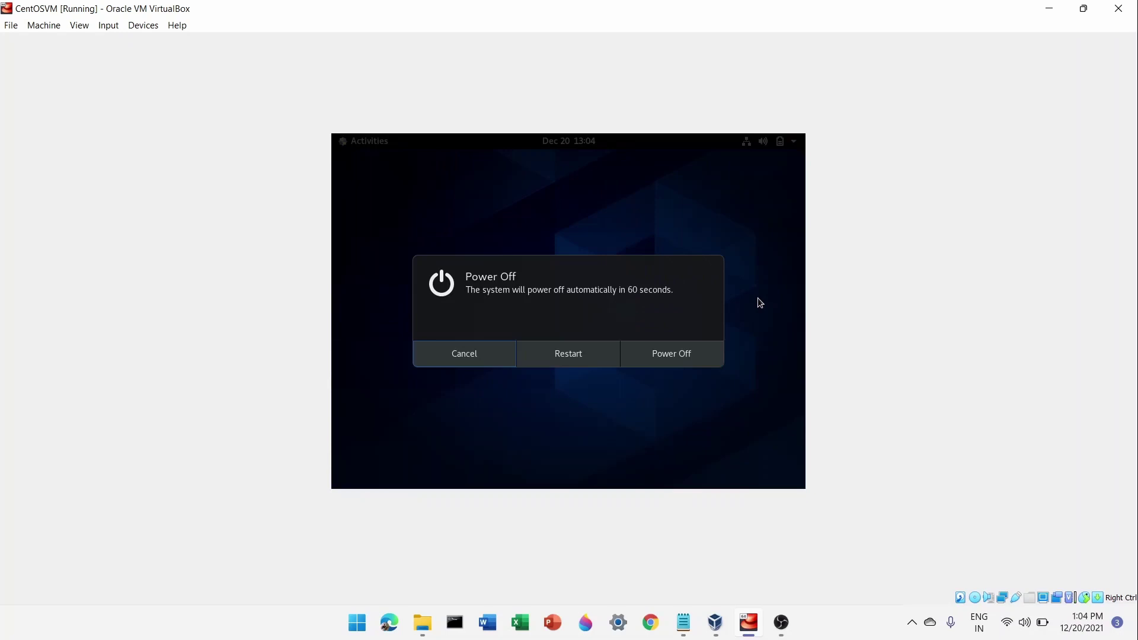
{"action": "left_click", "coordinate": [668, 354]}
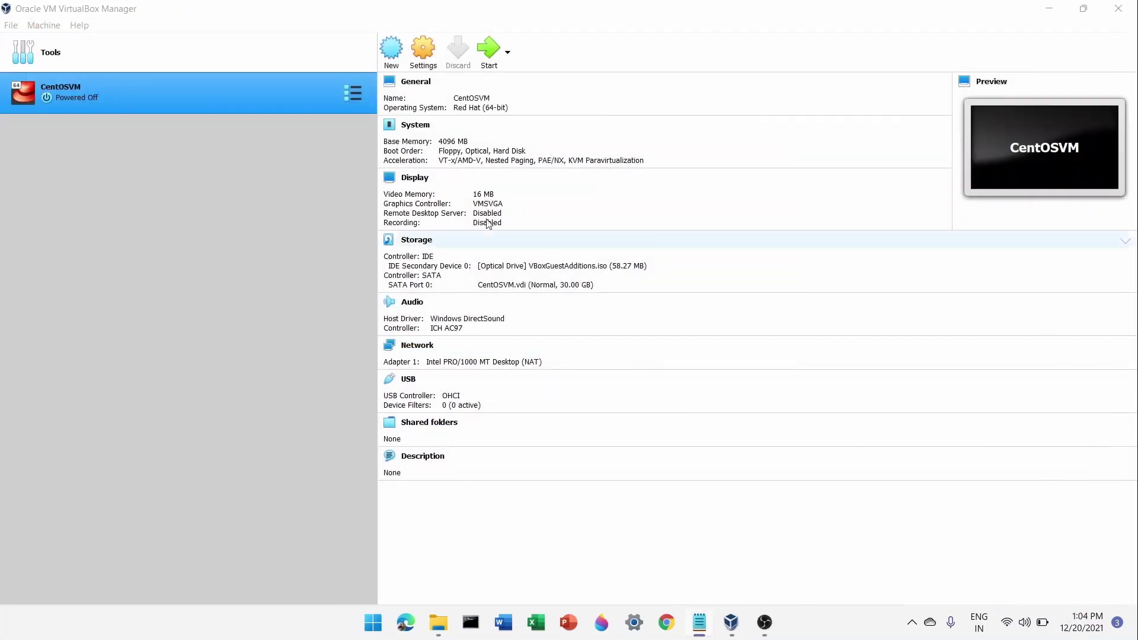
Start the CentOSVM machine with the CentOS Linux 4.18.0-348.2.1.el8_5.x86_64 boot entry, dismissing the keyboard and mouse notifications.
{"action": "left_click", "coordinate": [490, 51]}
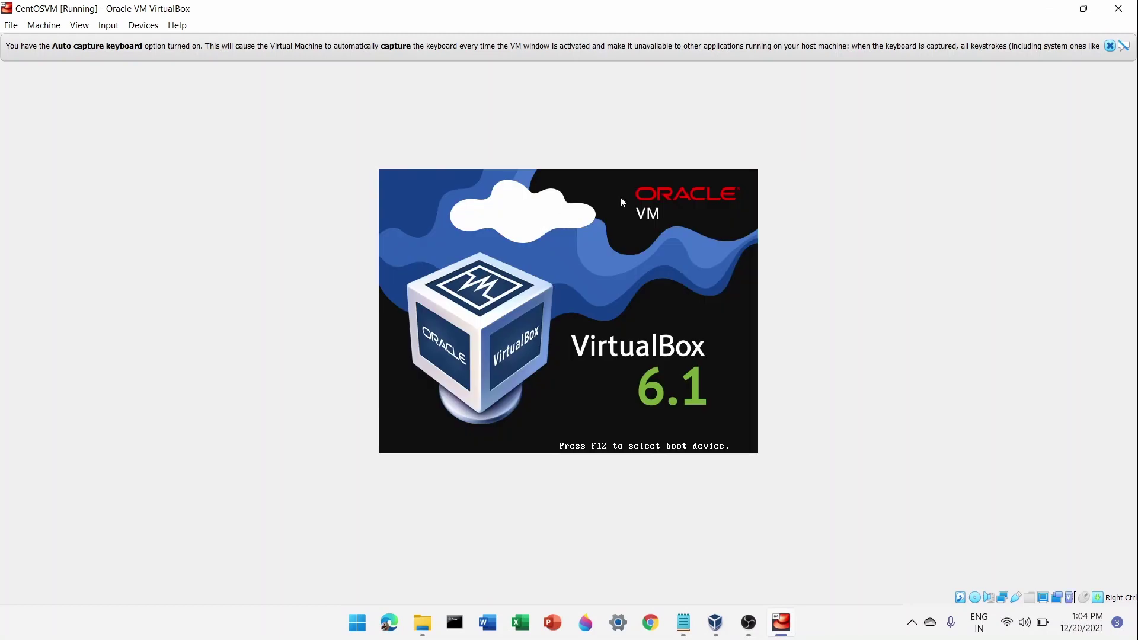
{"action": "left_click", "coordinate": [1110, 46]}
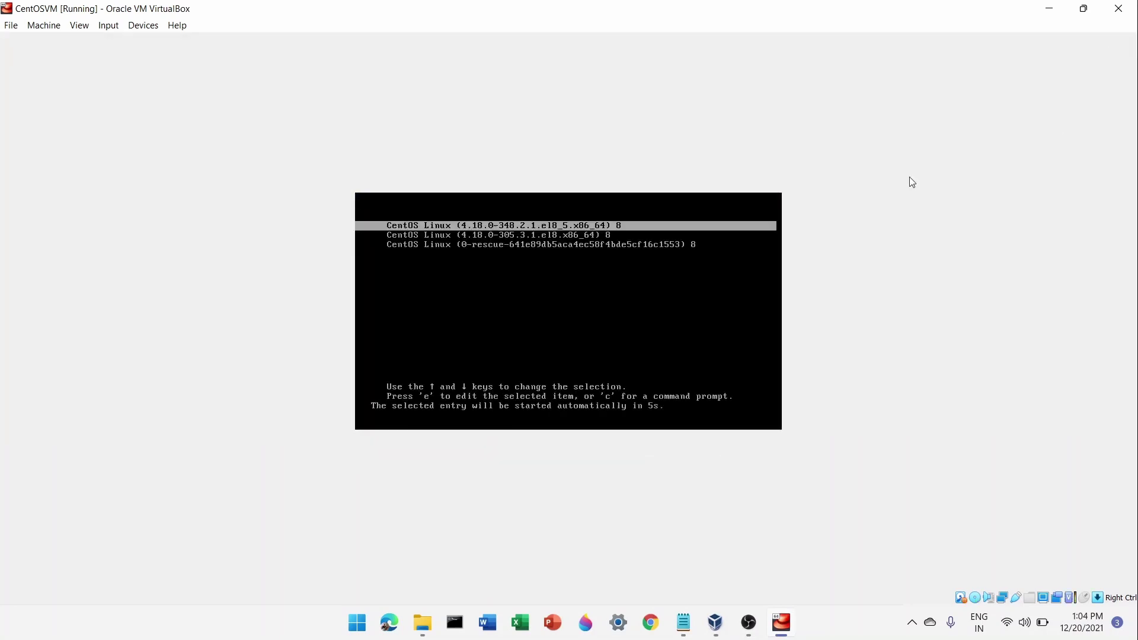
{"action": "key", "text": "Down"}
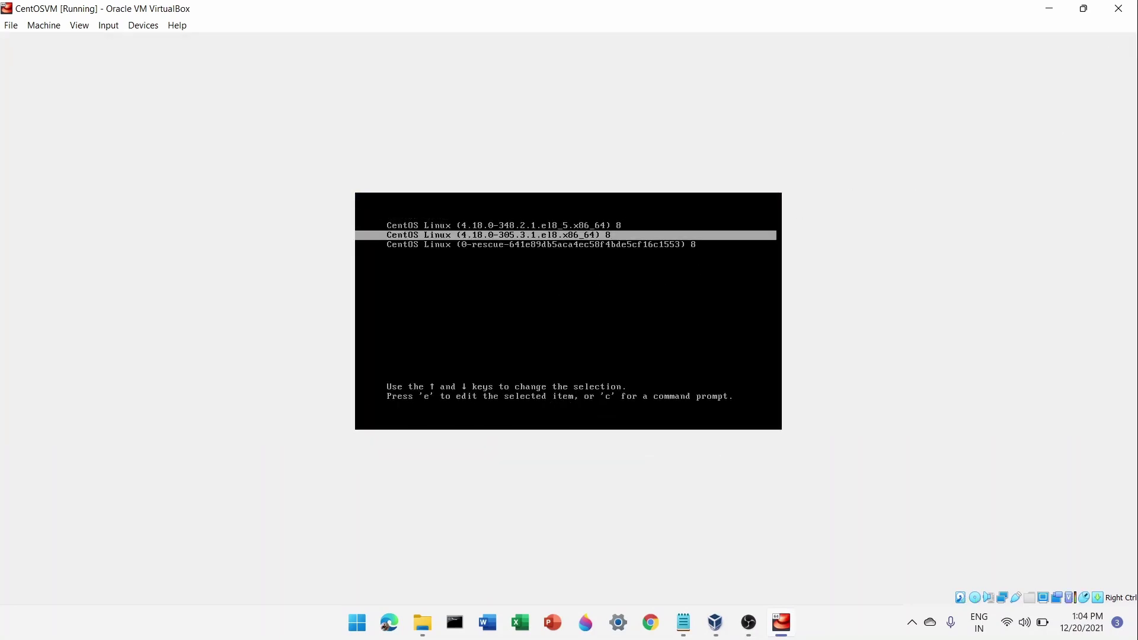
{"action": "key", "text": "Up"}
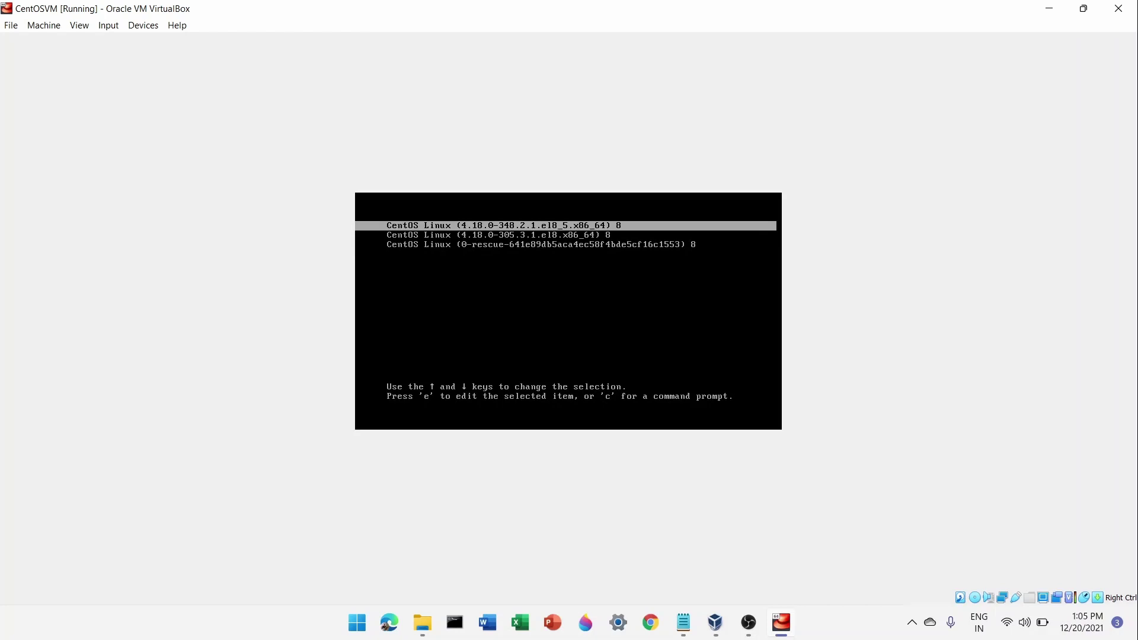
{"action": "key", "text": "Return"}
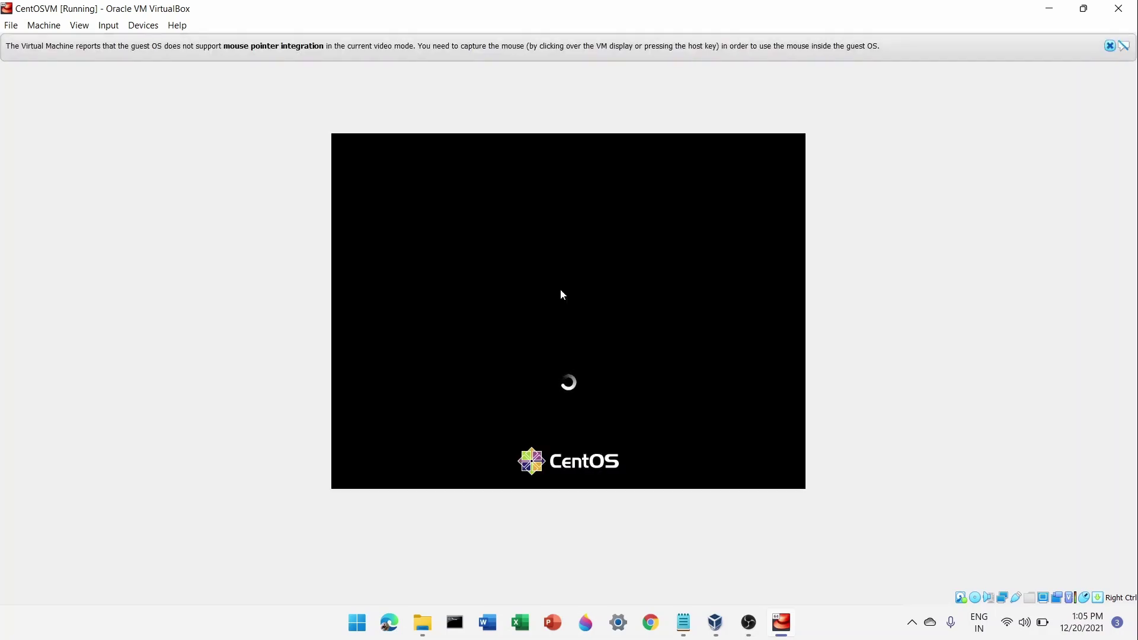
{"action": "left_click", "coordinate": [1110, 46]}
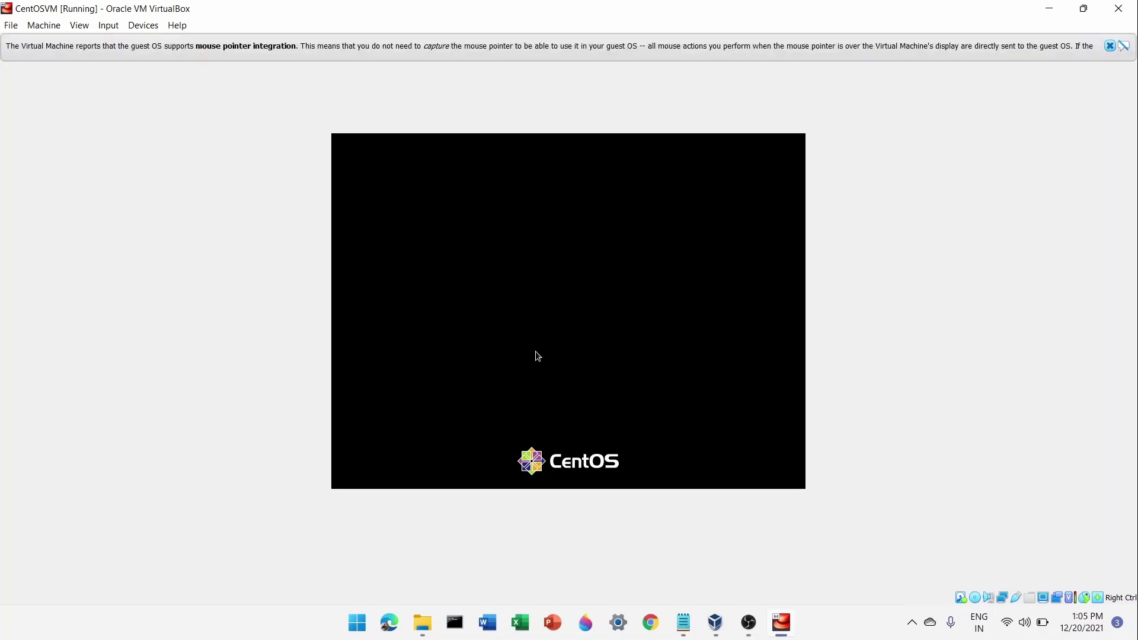
{"action": "left_click", "coordinate": [1109, 47]}
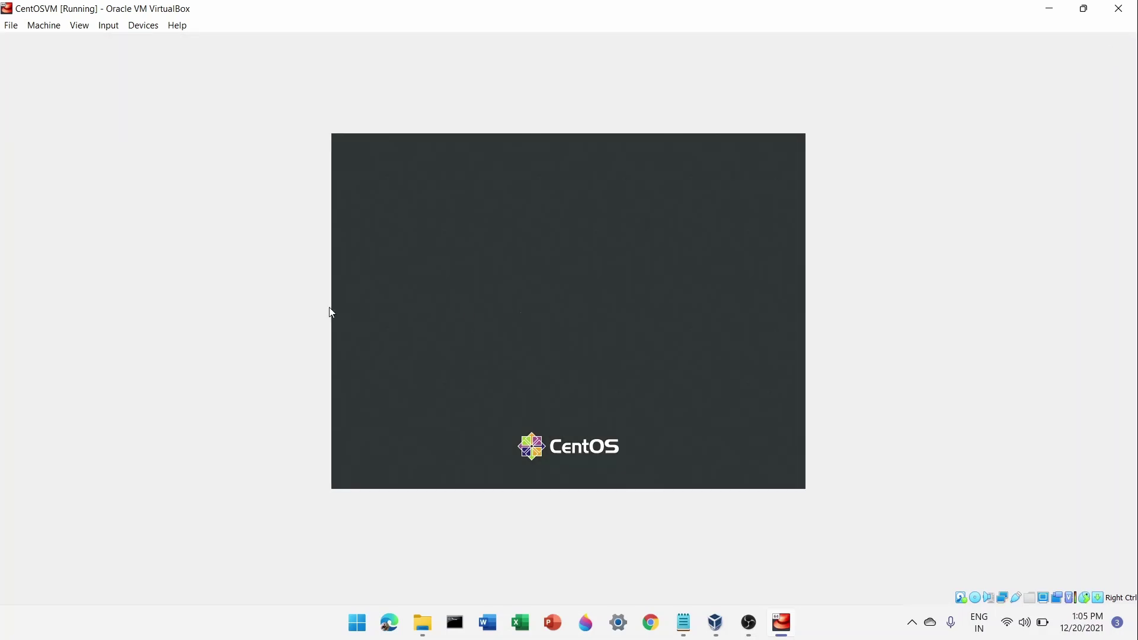
Sign in to the restarted CentOS guest with the account password and dismiss the mouse pointer integration notification.
{"action": "left_click", "coordinate": [517, 292]}
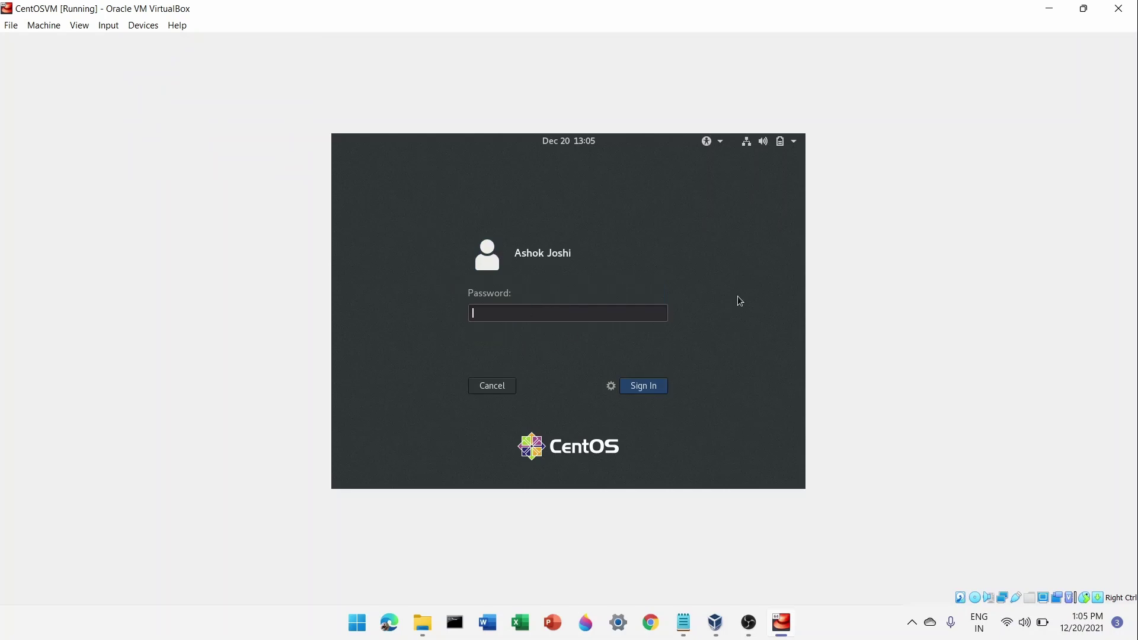
{"action": "type", "text": "•••••••••••"}
{"action": "key", "text": "Return"}
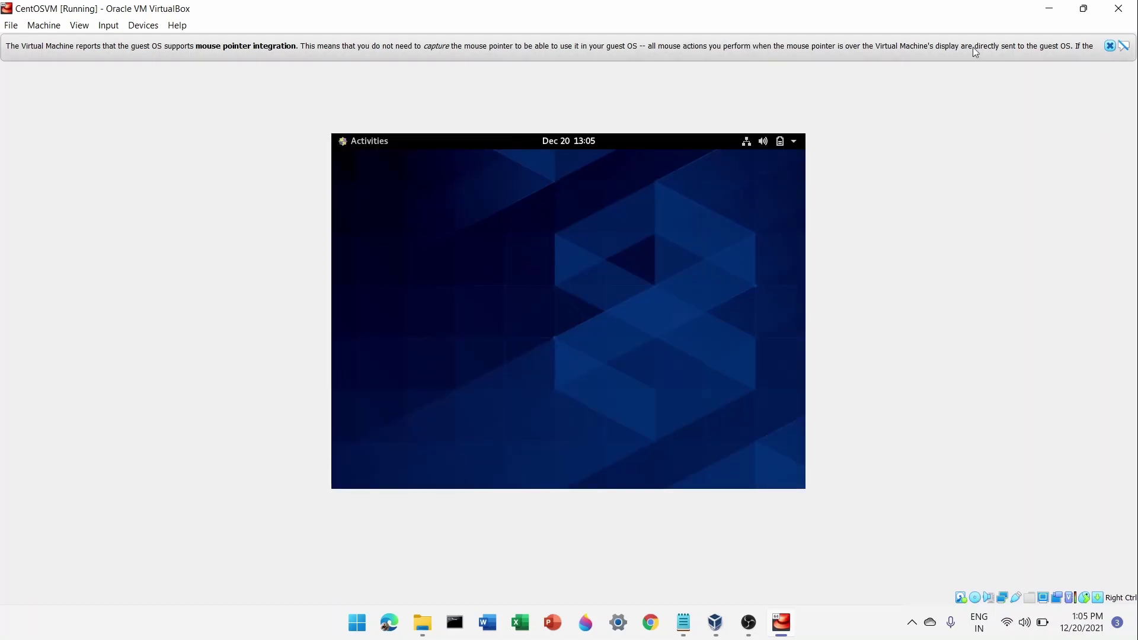
{"action": "left_click", "coordinate": [1108, 47]}
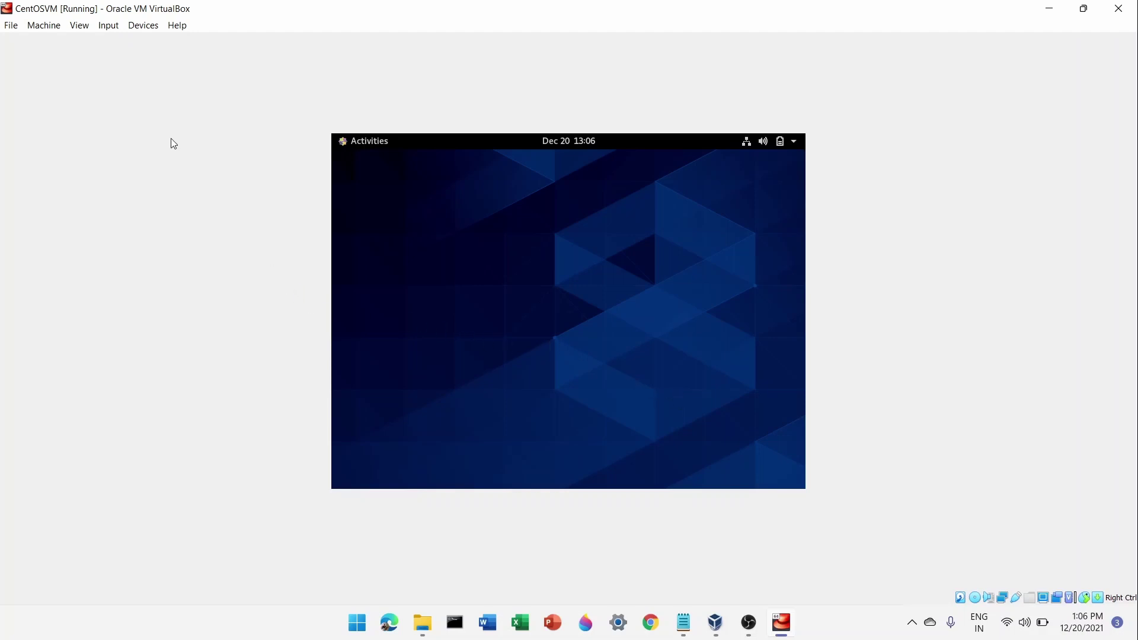
Turn Auto-resize Guest Display off and back on so the guest desktop fills the virtual machine window.
{"action": "left_click", "coordinate": [80, 25]}
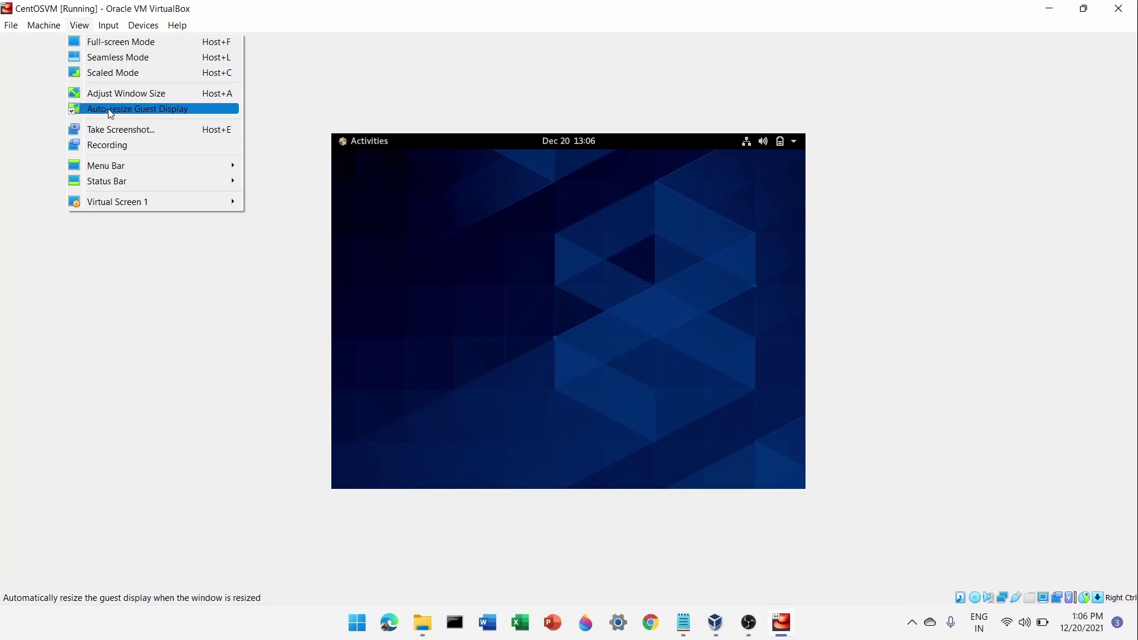
{"action": "left_click", "coordinate": [200, 111]}
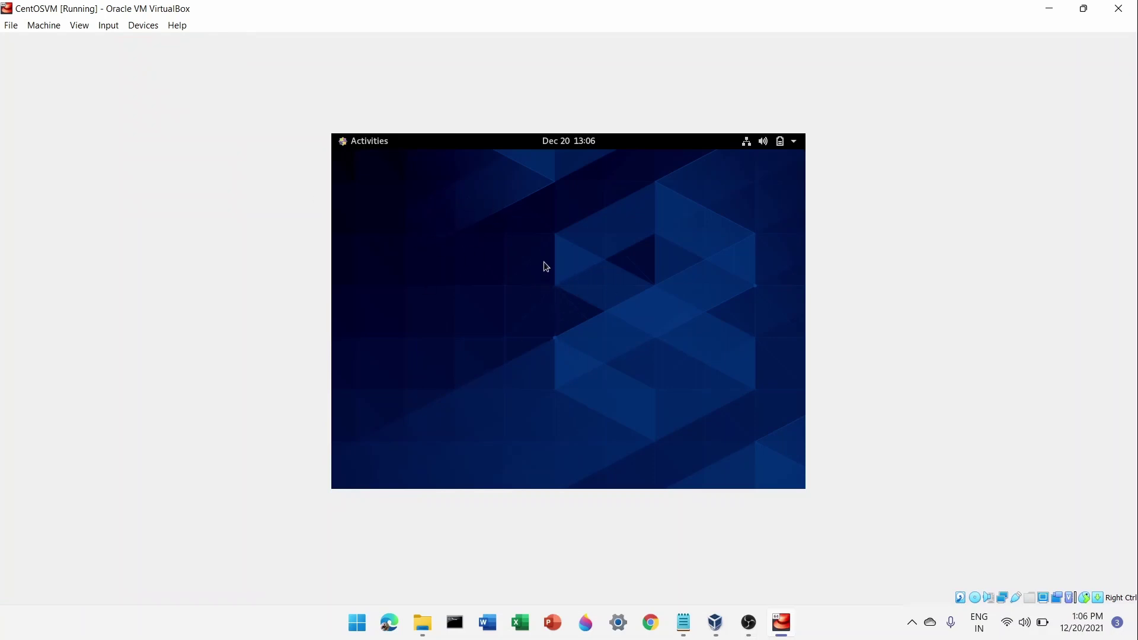
{"action": "left_click", "coordinate": [88, 28]}
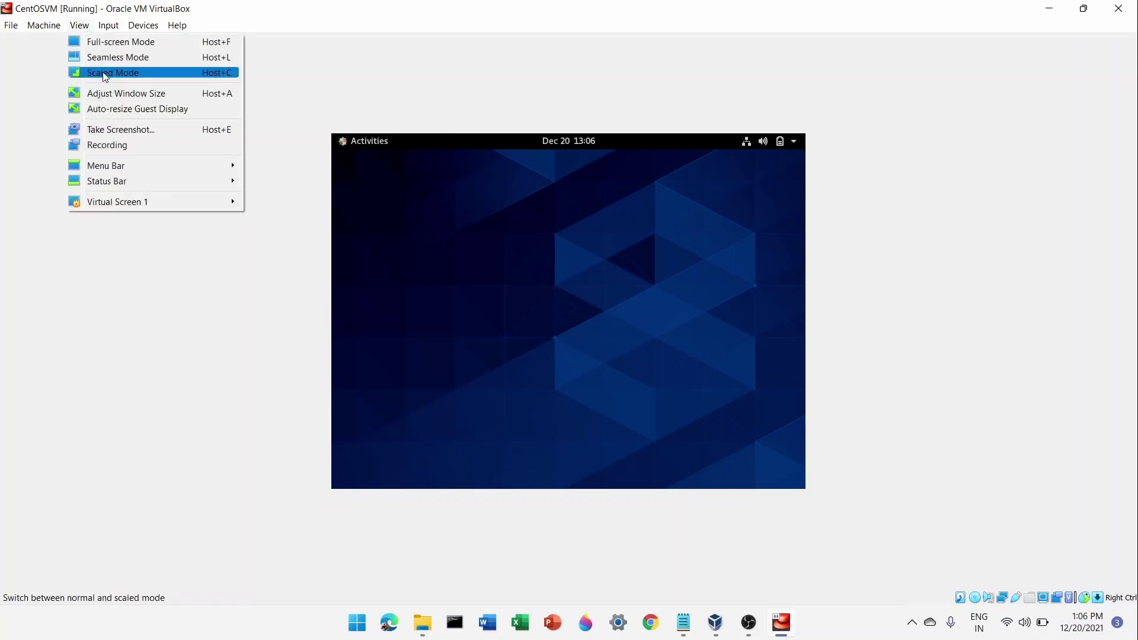
{"action": "left_click", "coordinate": [107, 110]}
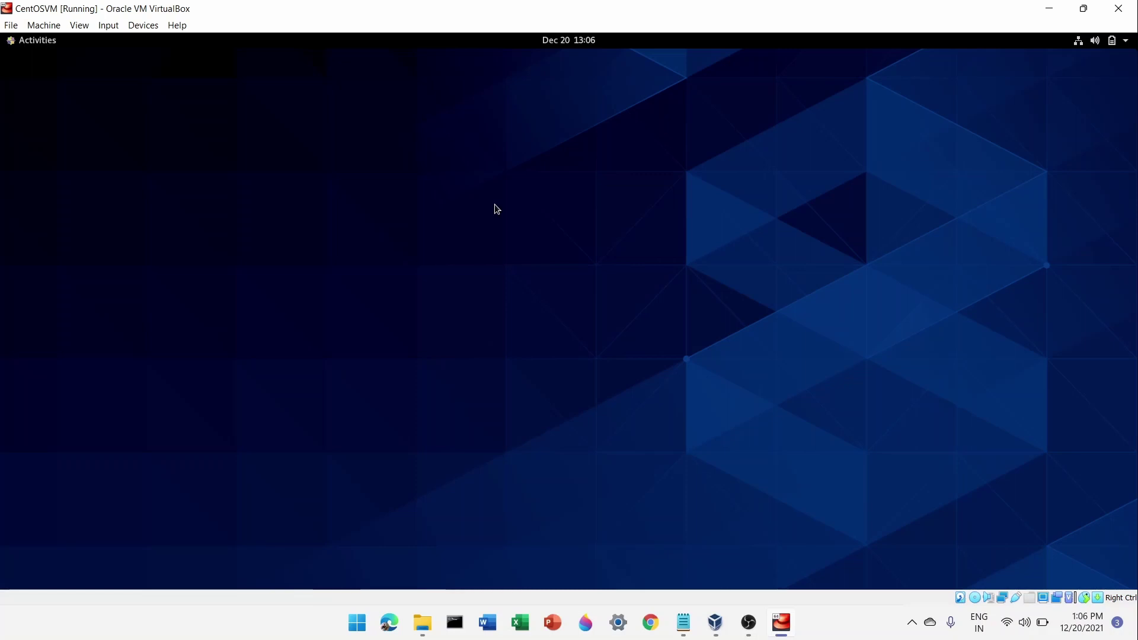
Open a terminal in the CentOS guest and bring up its Unnamed profile preferences, moving both windows toward the middle of the desktop.
{"action": "left_click", "coordinate": [47, 42]}
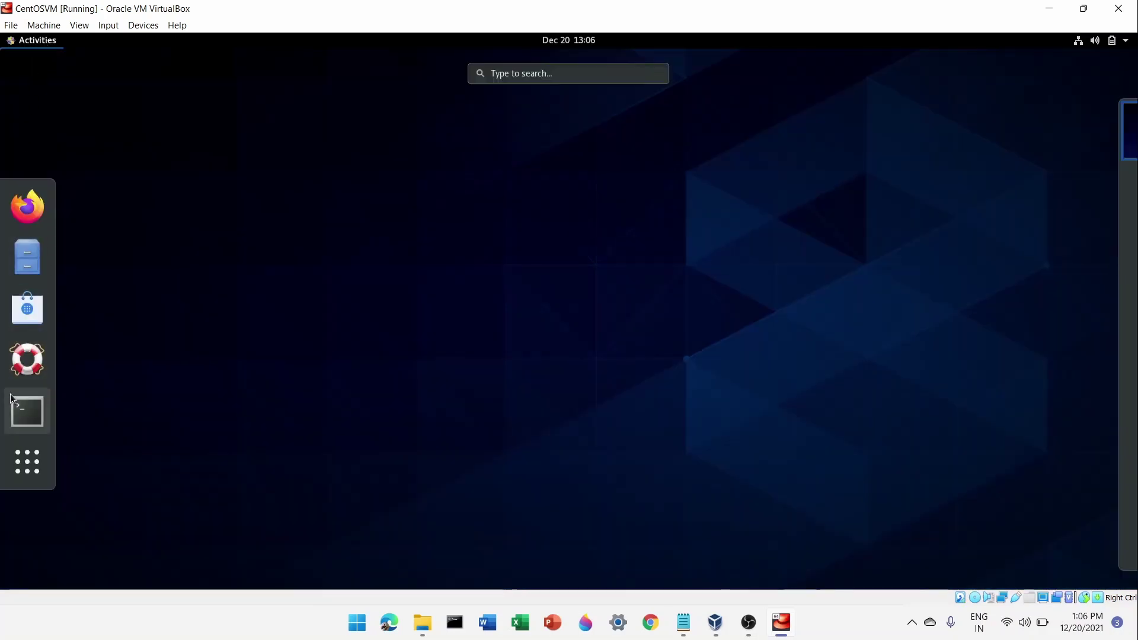
{"action": "left_click", "coordinate": [27, 410]}
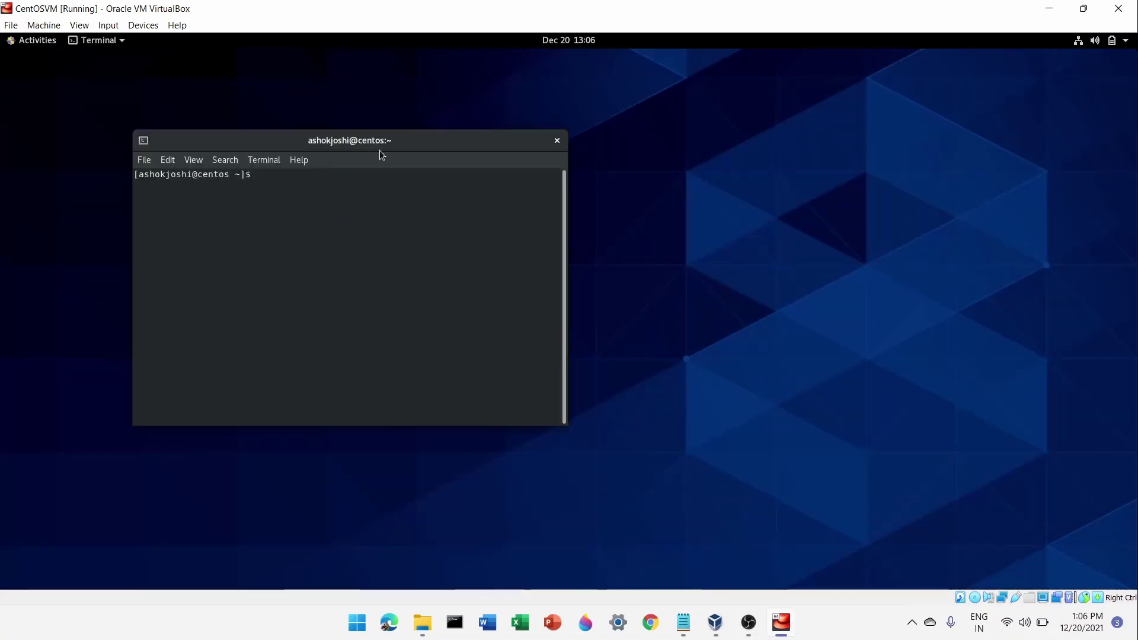
{"action": "left_click_drag", "start_coordinate": [407, 142], "coordinate": [595, 113]}
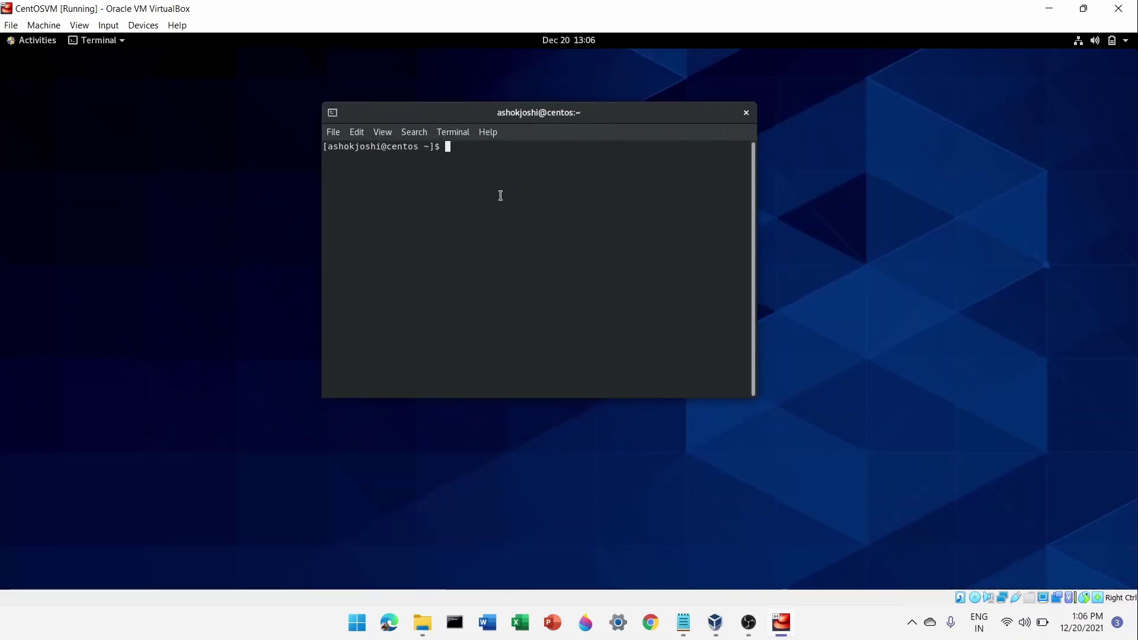
{"action": "left_click", "coordinate": [357, 132]}
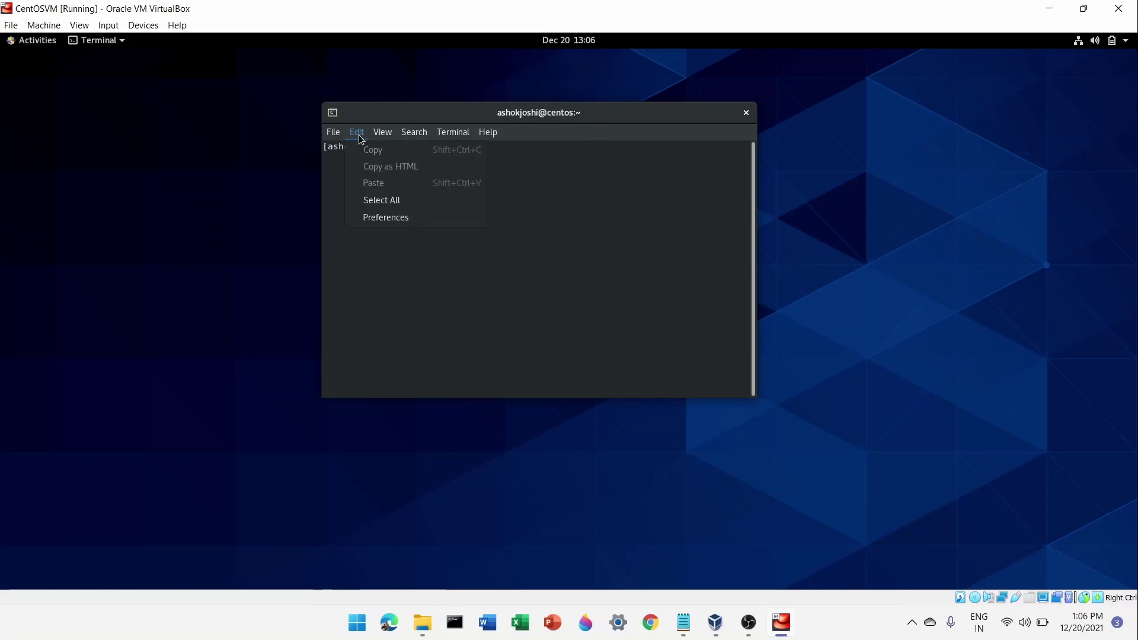
{"action": "left_click", "coordinate": [377, 218]}
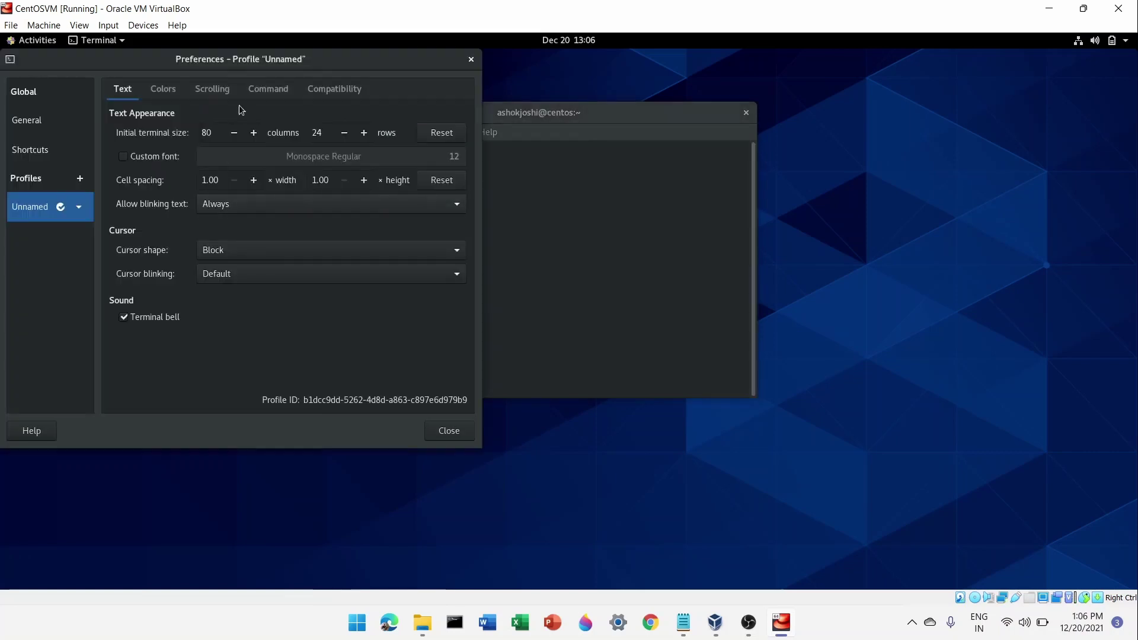
{"action": "left_click_drag", "start_coordinate": [267, 59], "coordinate": [573, 164]}
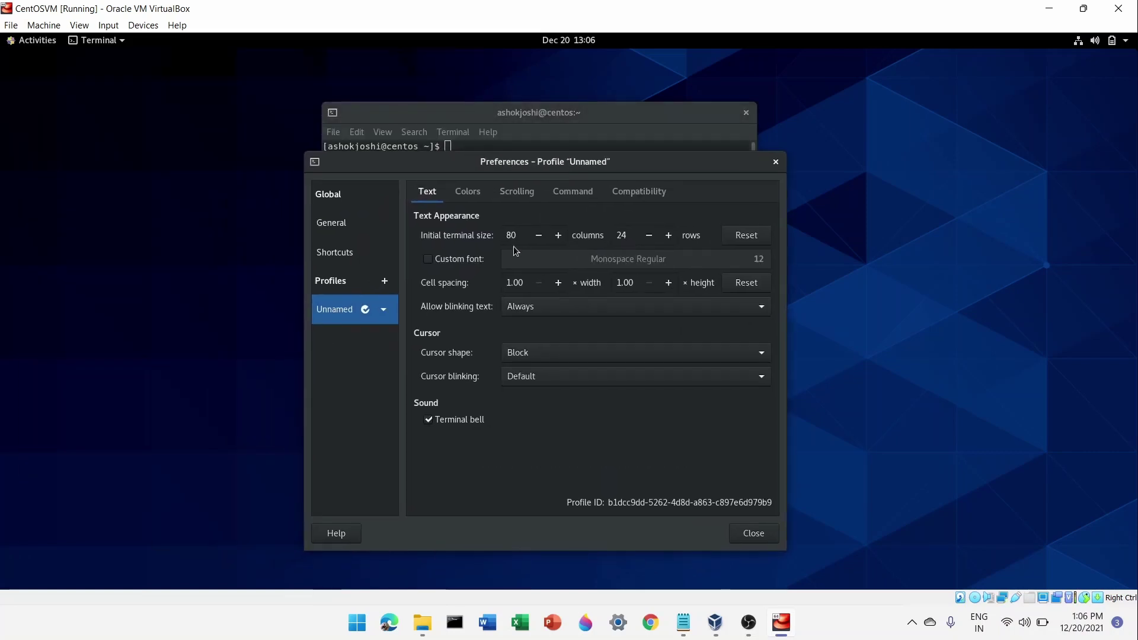
Enable a custom font for the Unnamed terminal profile, set Monospace Regular to size 19, and close the preferences.
{"action": "left_click", "coordinate": [429, 259]}
{"action": "left_click", "coordinate": [604, 262]}
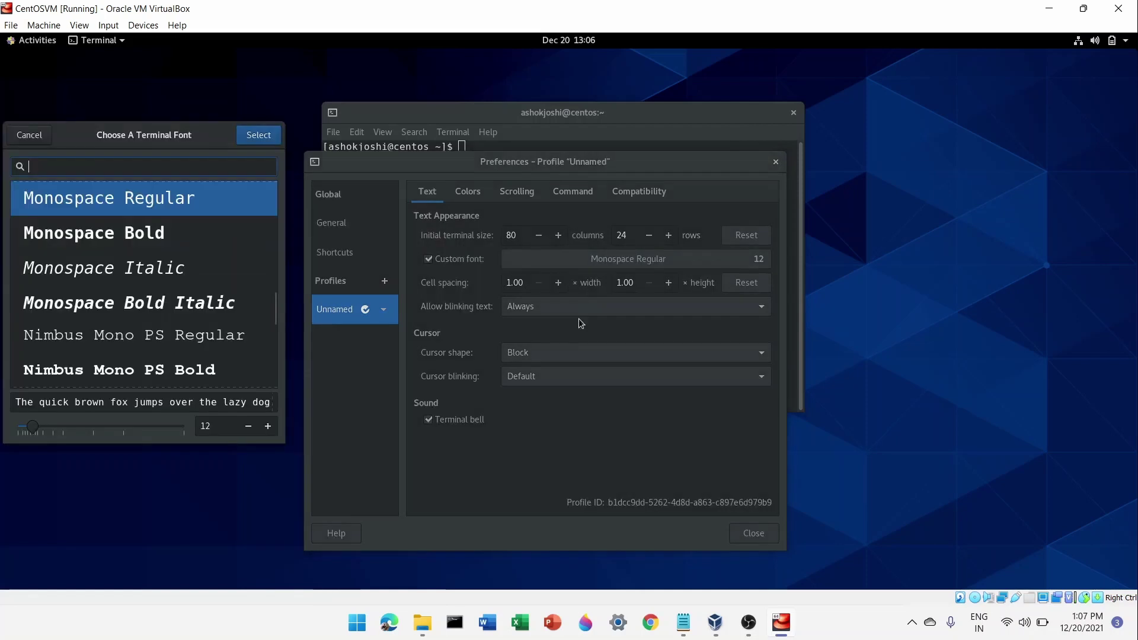
{"action": "left_click", "coordinate": [268, 426]}
{"action": "left_click", "coordinate": [268, 426]}
{"action": "left_click", "coordinate": [268, 427]}
{"action": "left_click", "coordinate": [268, 426]}
{"action": "left_click", "coordinate": [268, 427]}
{"action": "left_click", "coordinate": [268, 427]}
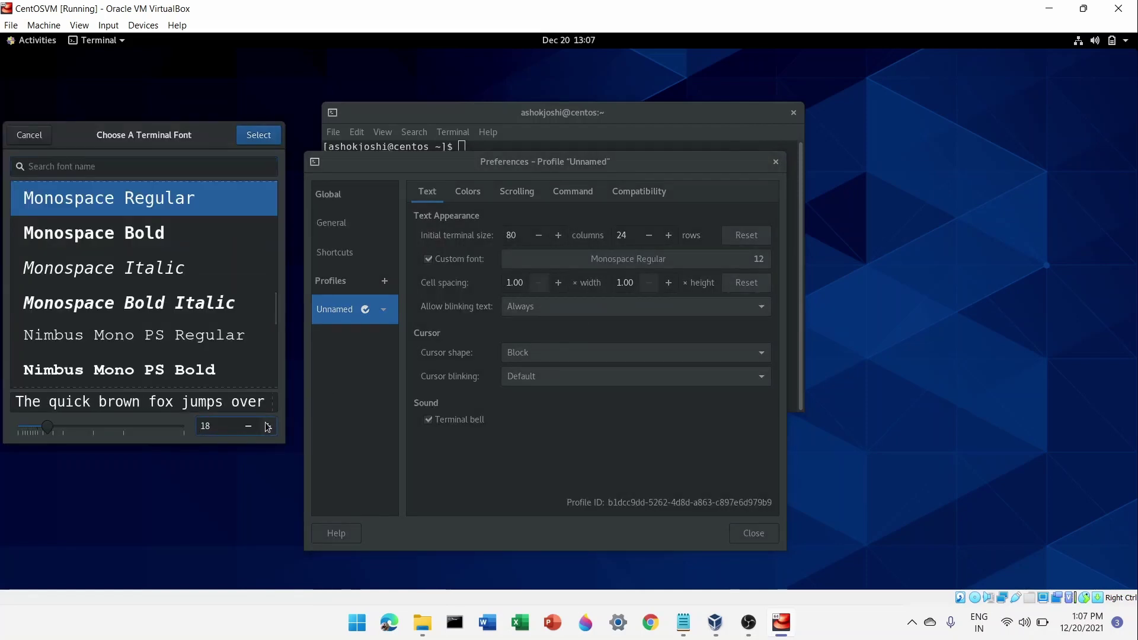
{"action": "left_click", "coordinate": [268, 427]}
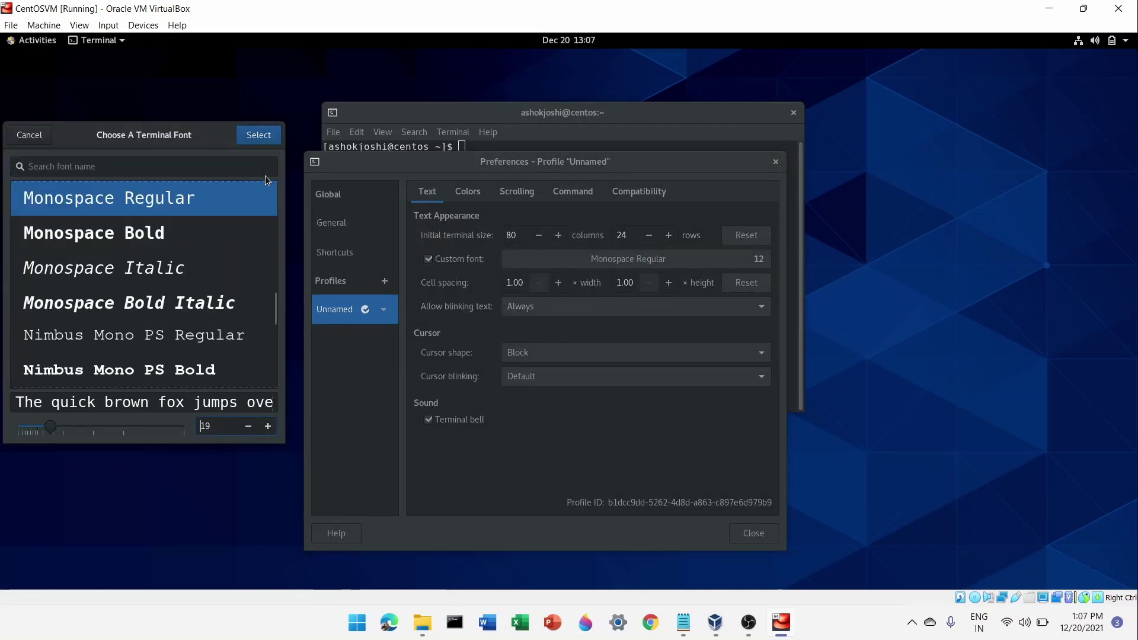
{"action": "left_click", "coordinate": [272, 138]}
{"action": "left_click", "coordinate": [754, 533]}
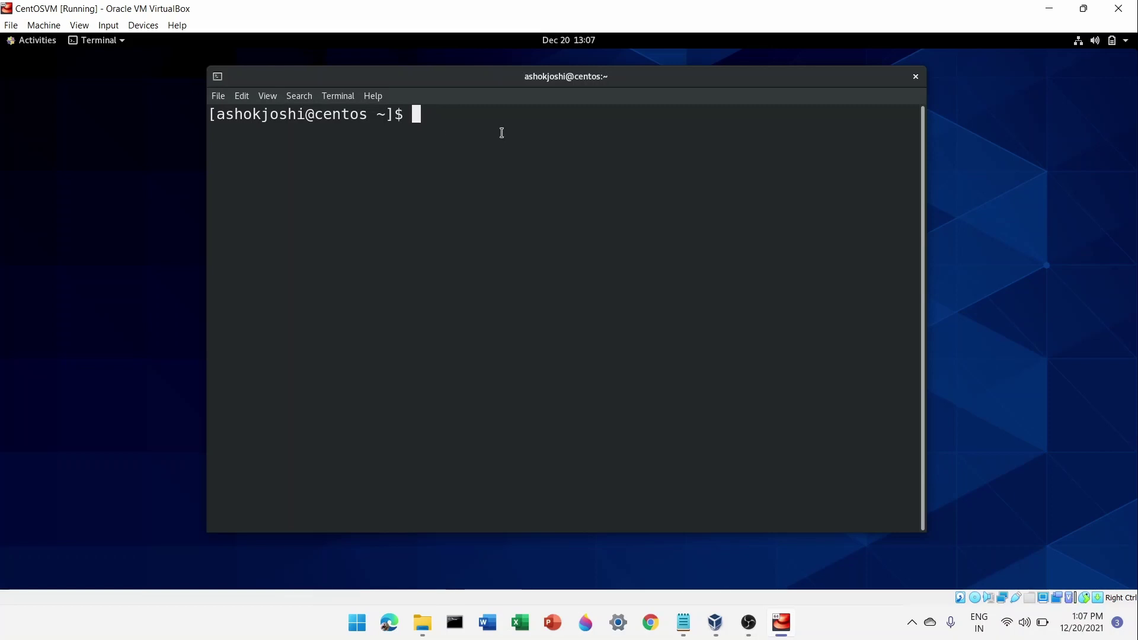
Close the guest terminal and switch the virtual machine to full-screen mode and back to the windowed view.
{"action": "left_click", "coordinate": [915, 77]}
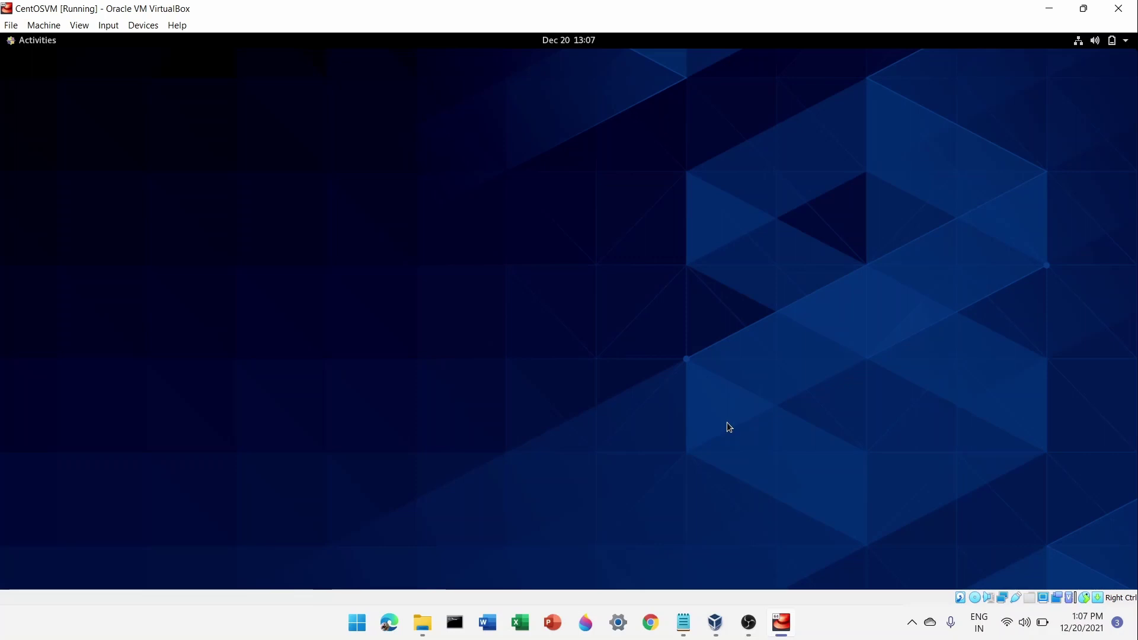
{"action": "key", "text": "ctrl+f"}
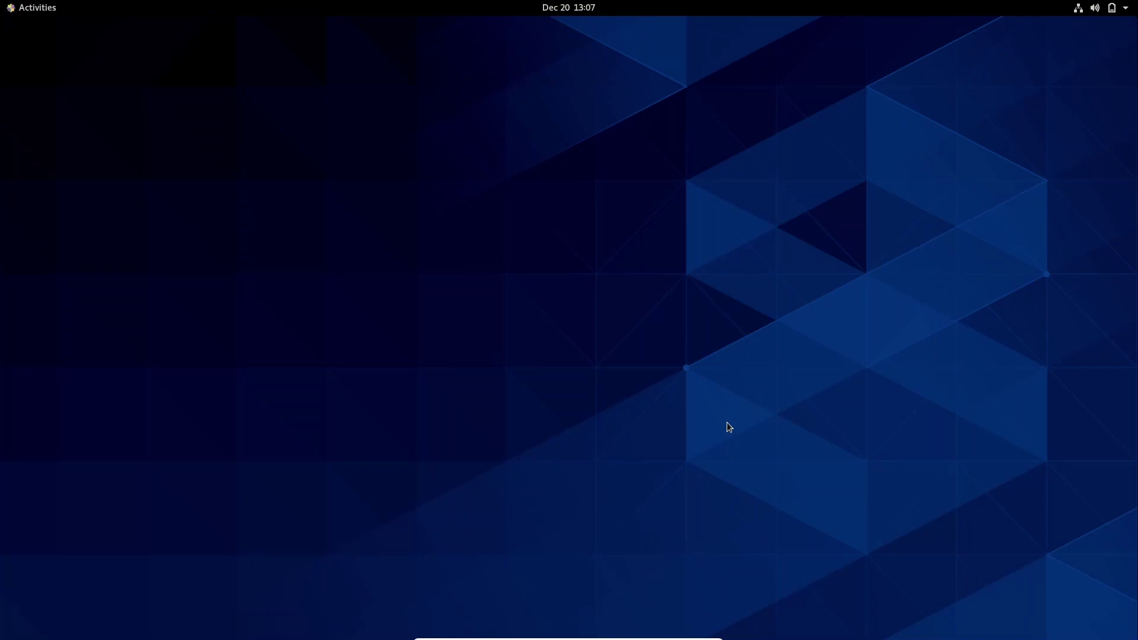
{"action": "key", "text": "ctrl+f"}
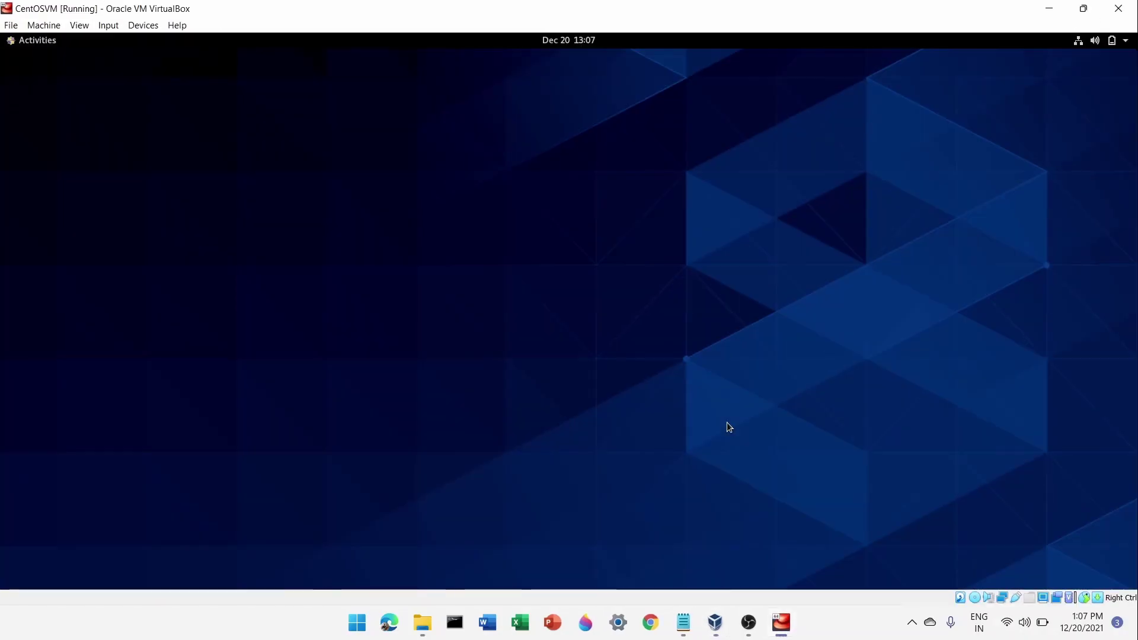